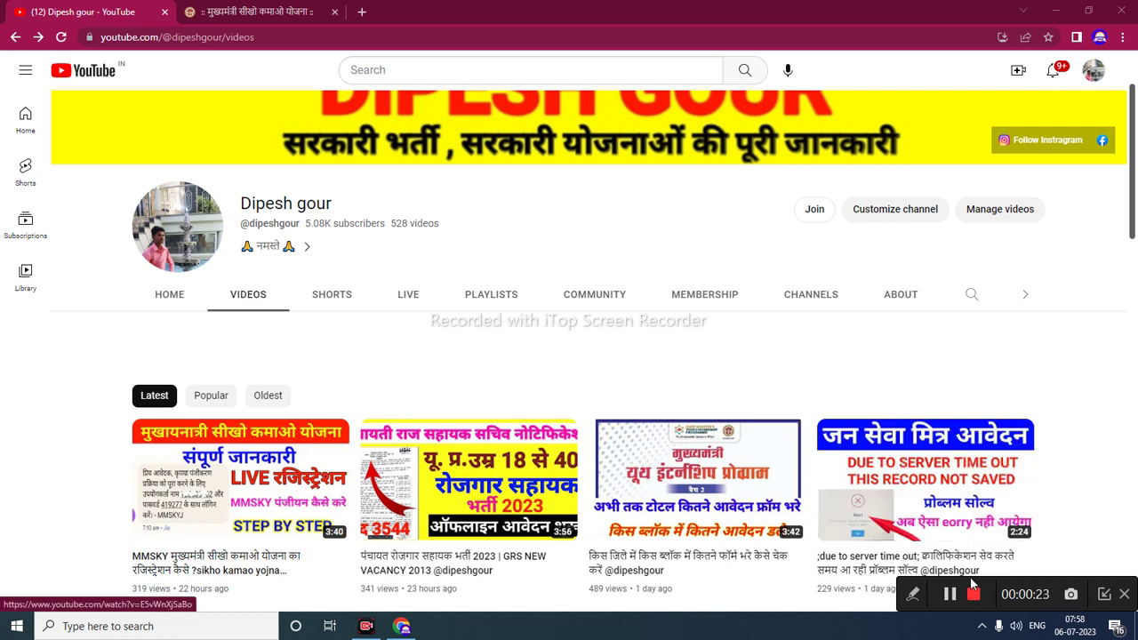
- Switch from the YouTube channel page to the MMSKY portal home page in the second tab
{"action": "left_click", "coordinate": [301, 12]}
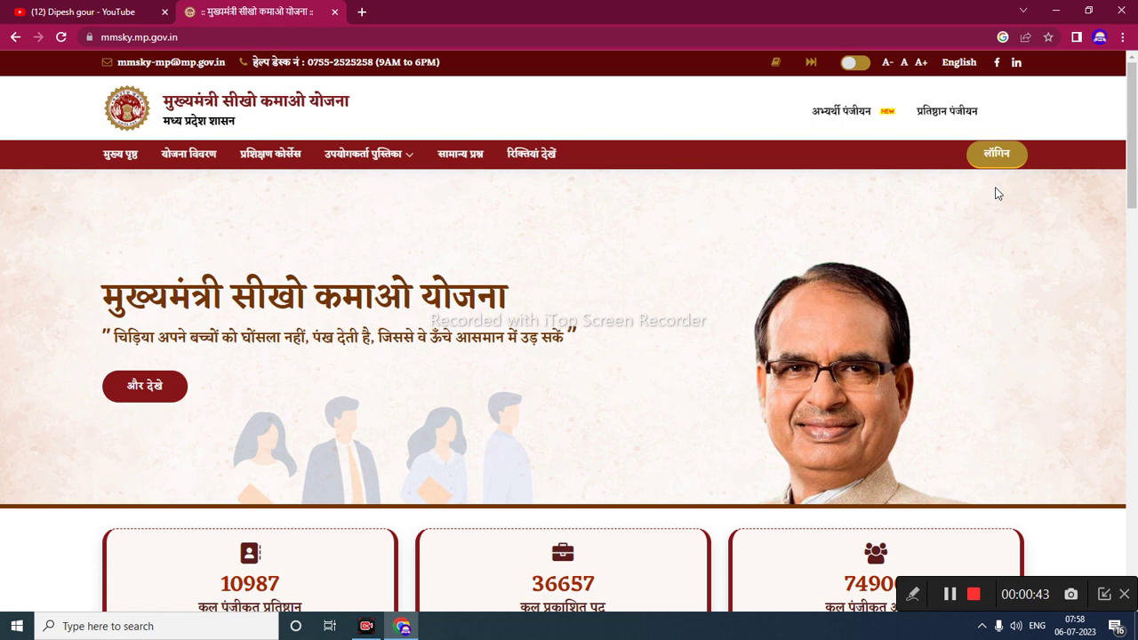
- Log in to the candidate account with the user ID, account password and captcha code
{"action": "left_click_drag", "start_coordinate": [952, 130], "coordinate": [1058, 195]}
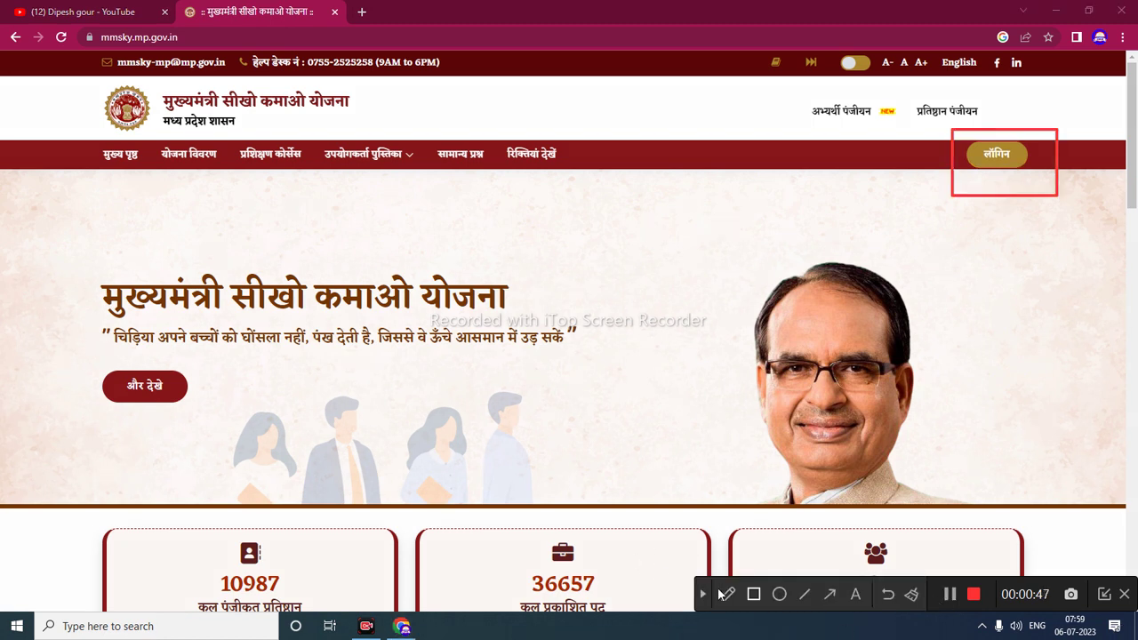
{"action": "left_click", "coordinate": [701, 594]}
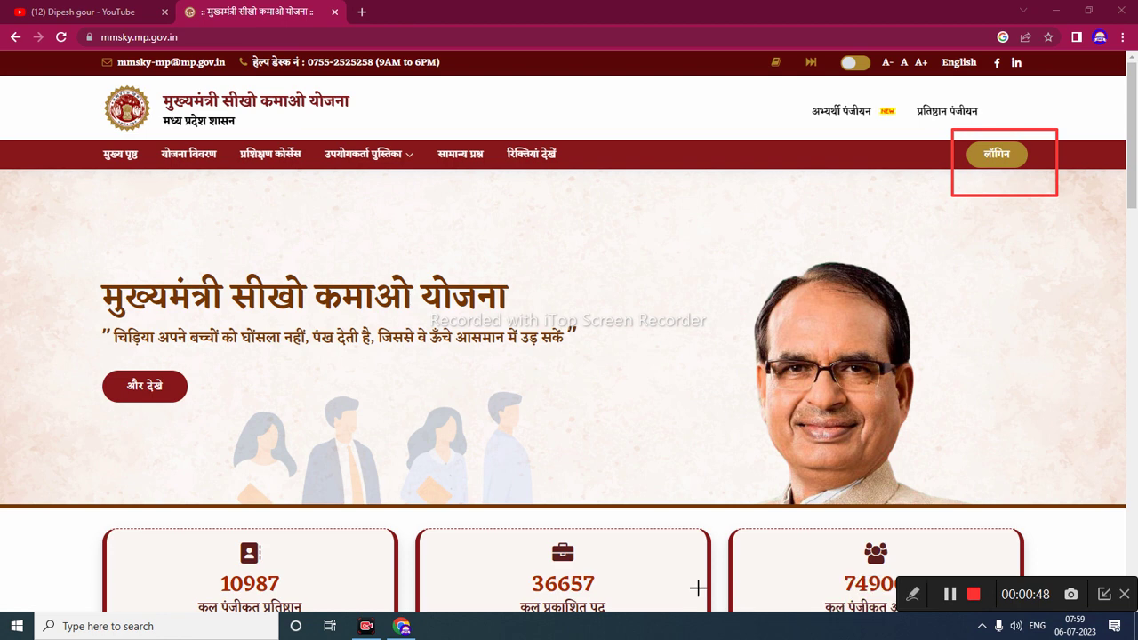
{"action": "left_click", "coordinate": [998, 153]}
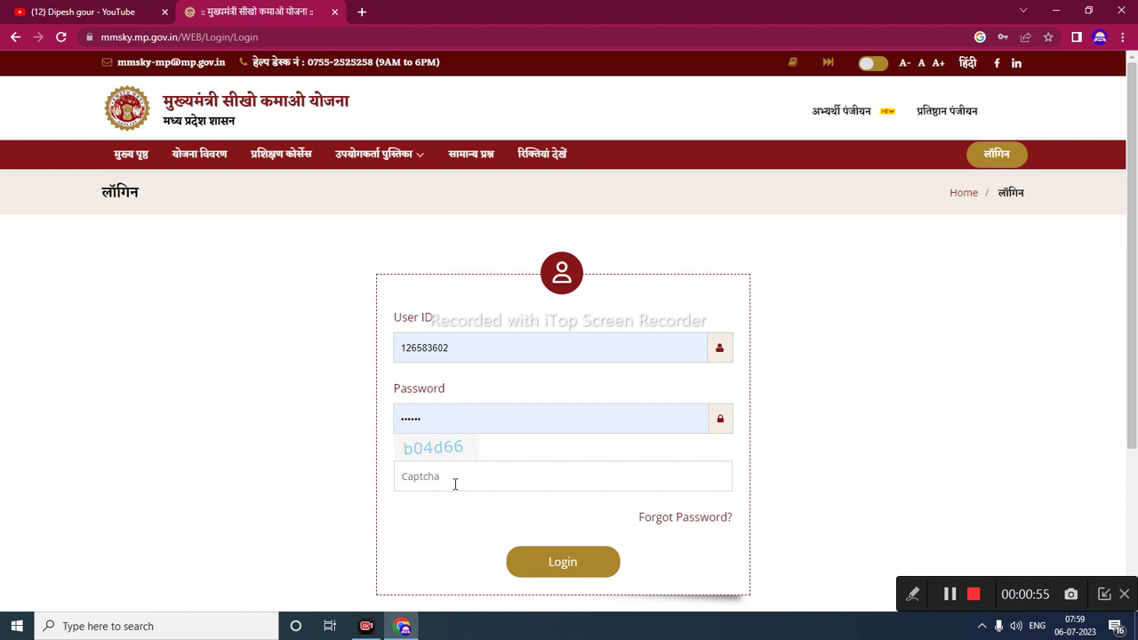
{"action": "double_click", "coordinate": [436, 348]}
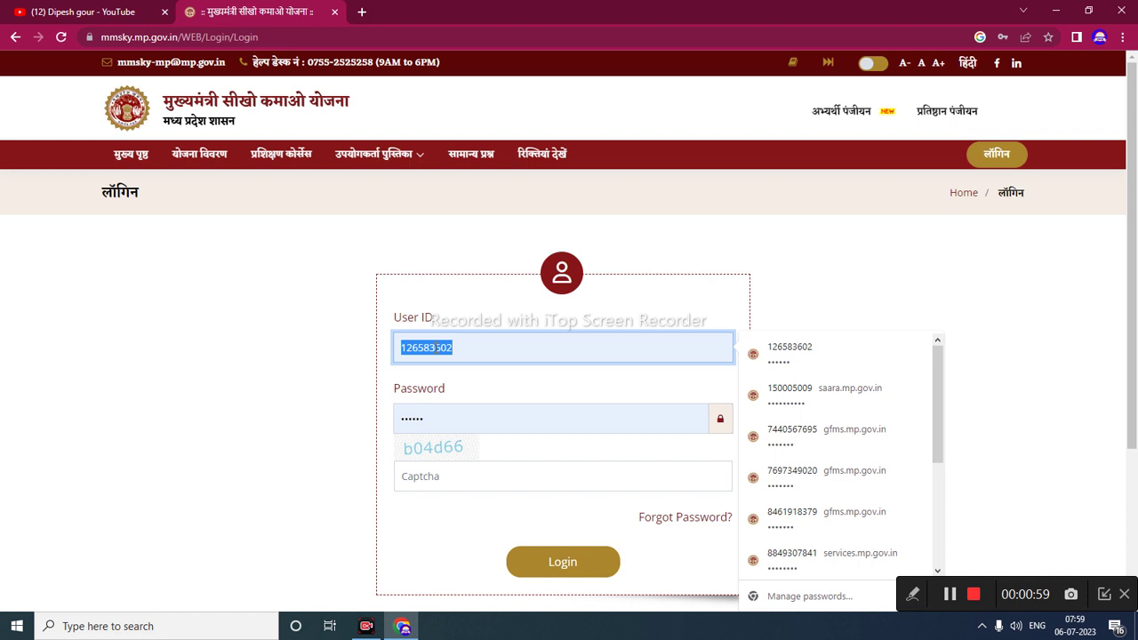
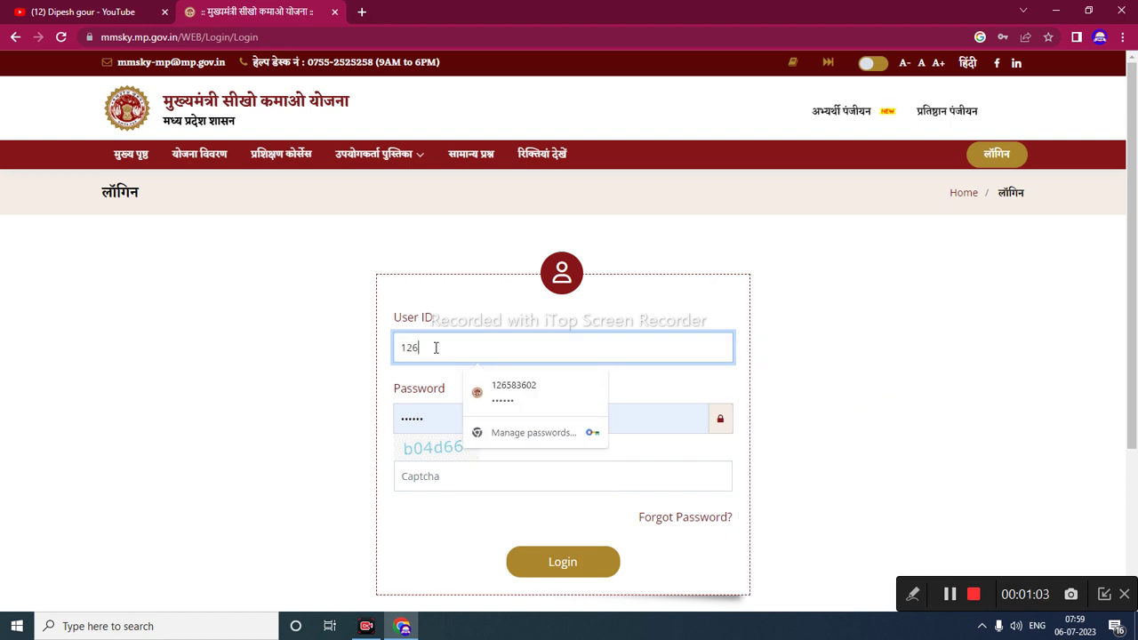
{"action": "left_click", "coordinate": [421, 427]}
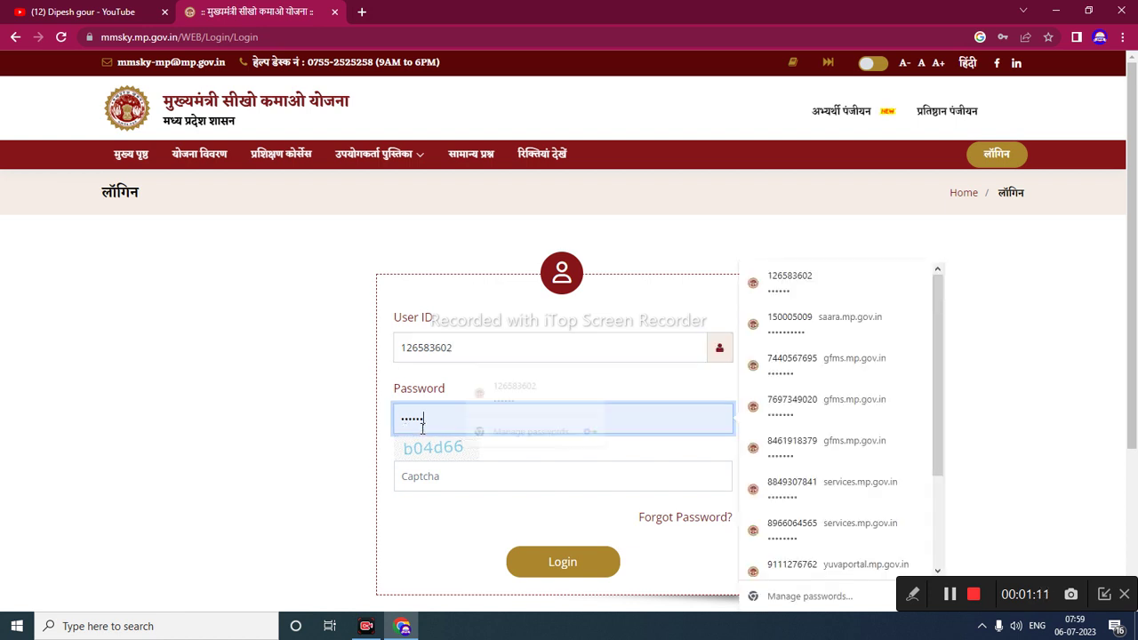
{"action": "double_click", "coordinate": [423, 427]}
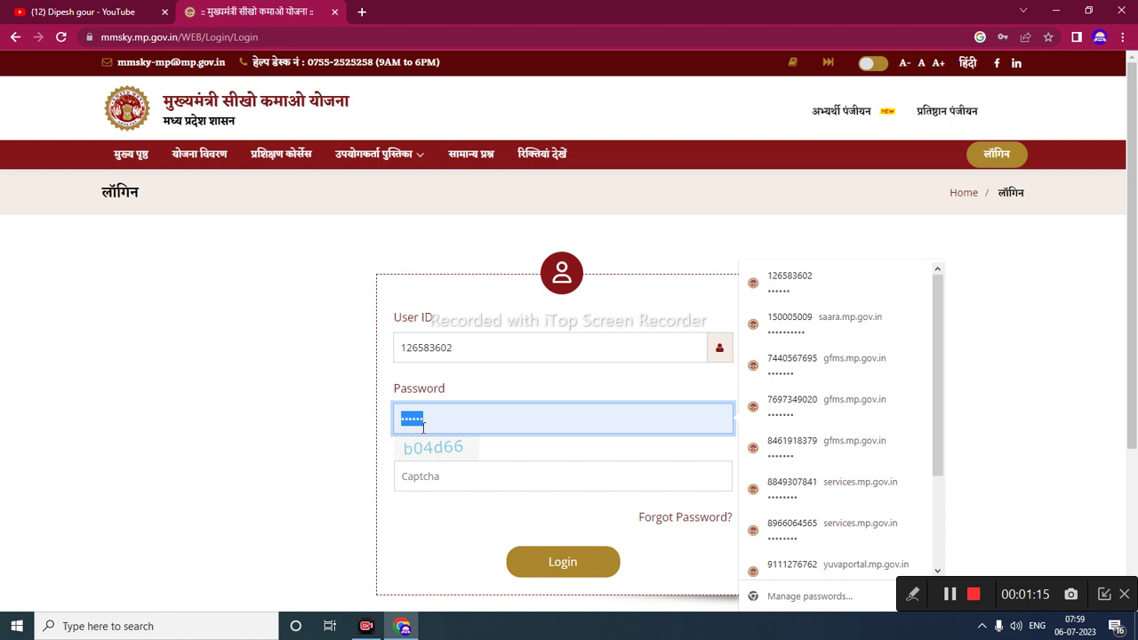
{"action": "type", "text": "1"}
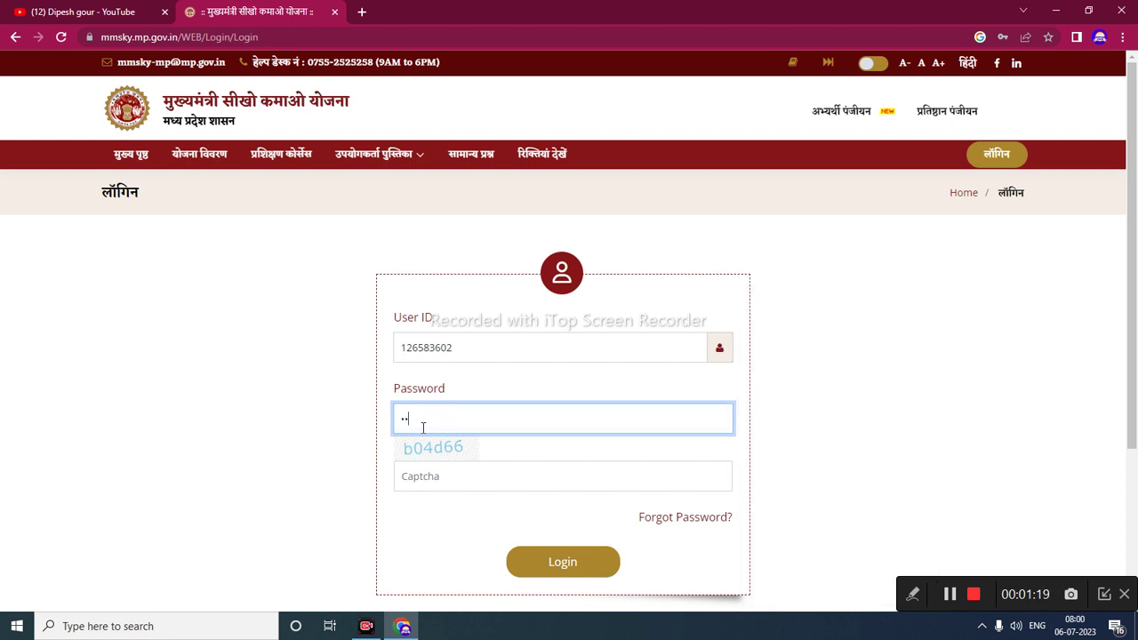
{"action": "type", "text": "234"}
{"action": "key", "text": "Tab"}
{"action": "type", "text": "b04d66"}
{"action": "left_click", "coordinate": [532, 562]}
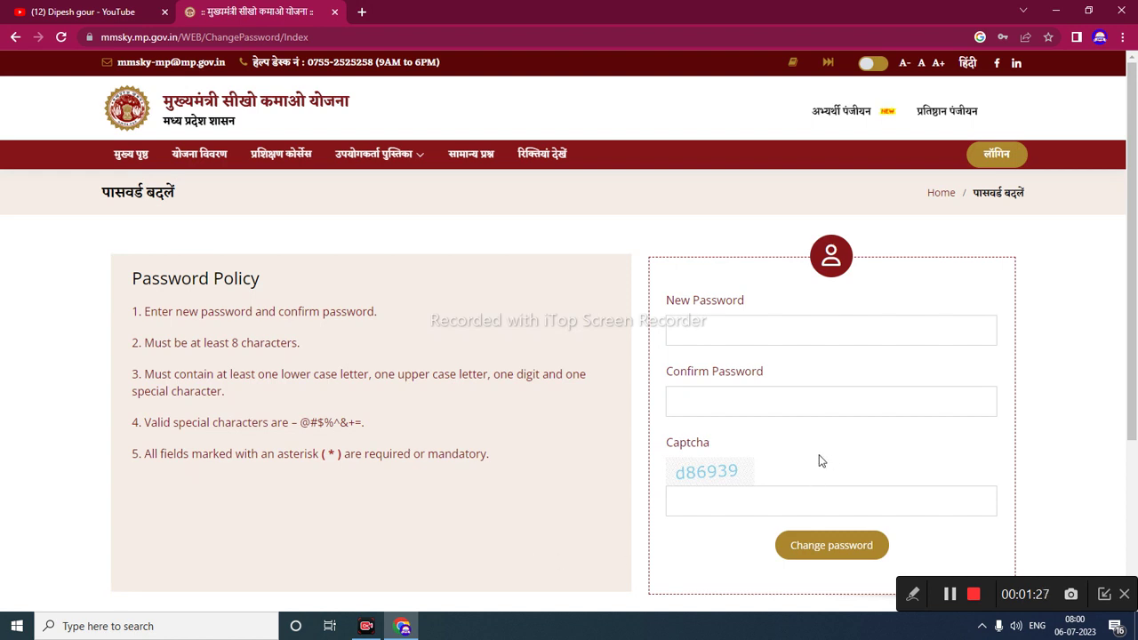
- Enter the captcha code on the Change Password page, correcting a mistyped character
{"action": "scroll", "coordinate": [821, 461], "scroll_direction": "down", "scroll_amount": 2}
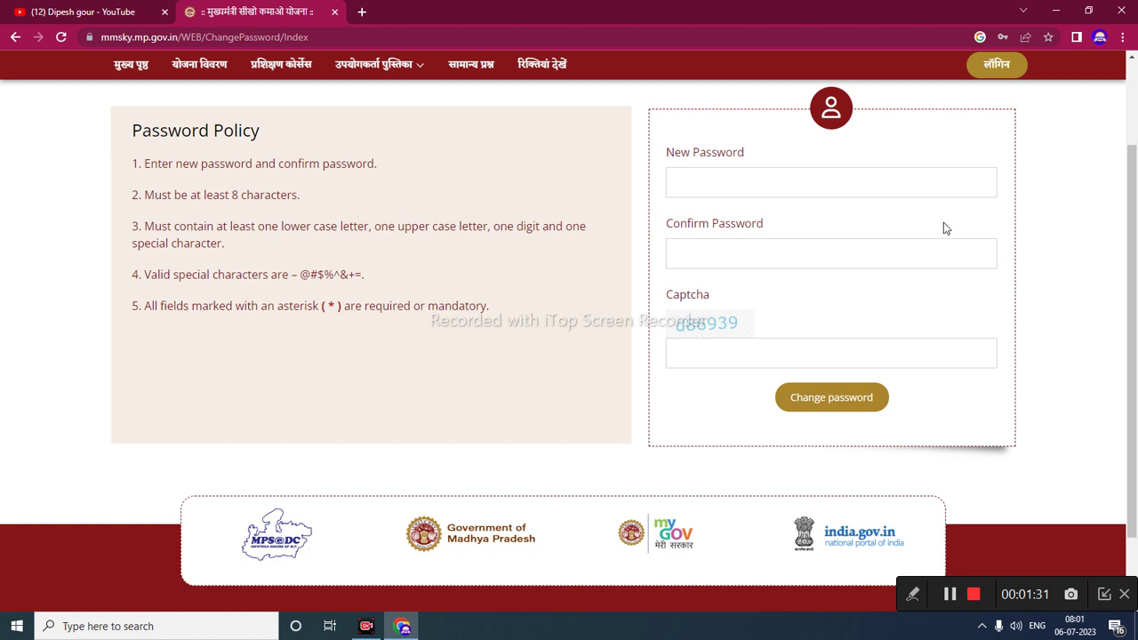
{"action": "left_click", "coordinate": [697, 350]}
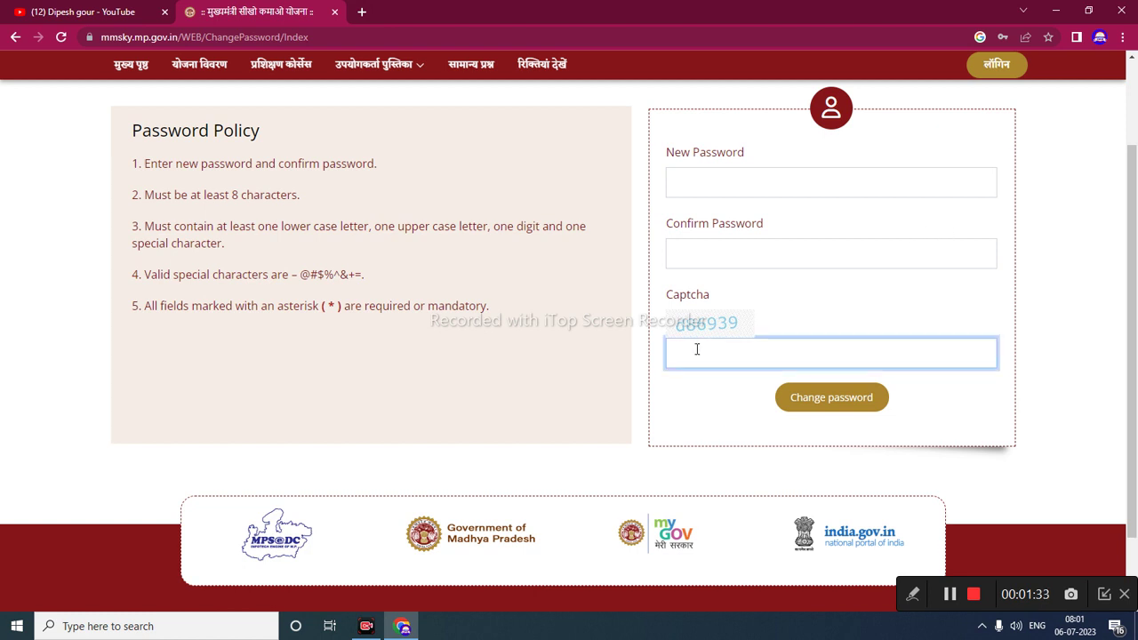
{"action": "type", "text": "d869339"}
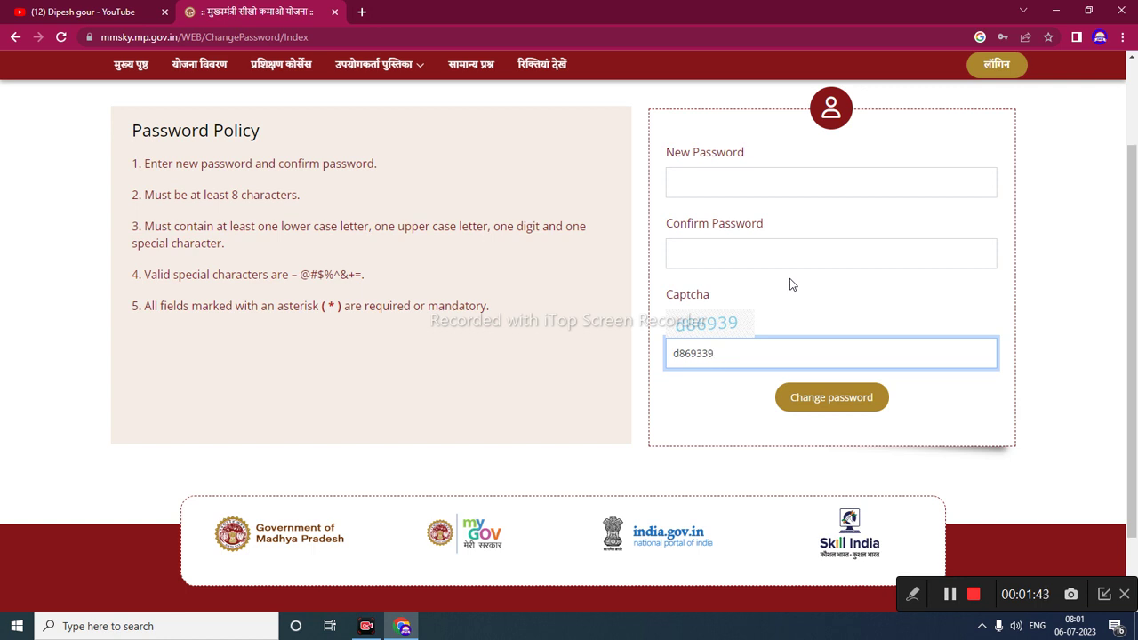
{"action": "key", "text": "BackSpace"}
{"action": "key", "text": "BackSpace"}
{"action": "type", "text": "9"}
- Enter and confirm the new account password, then submit the change
{"action": "left_click", "coordinate": [735, 187]}
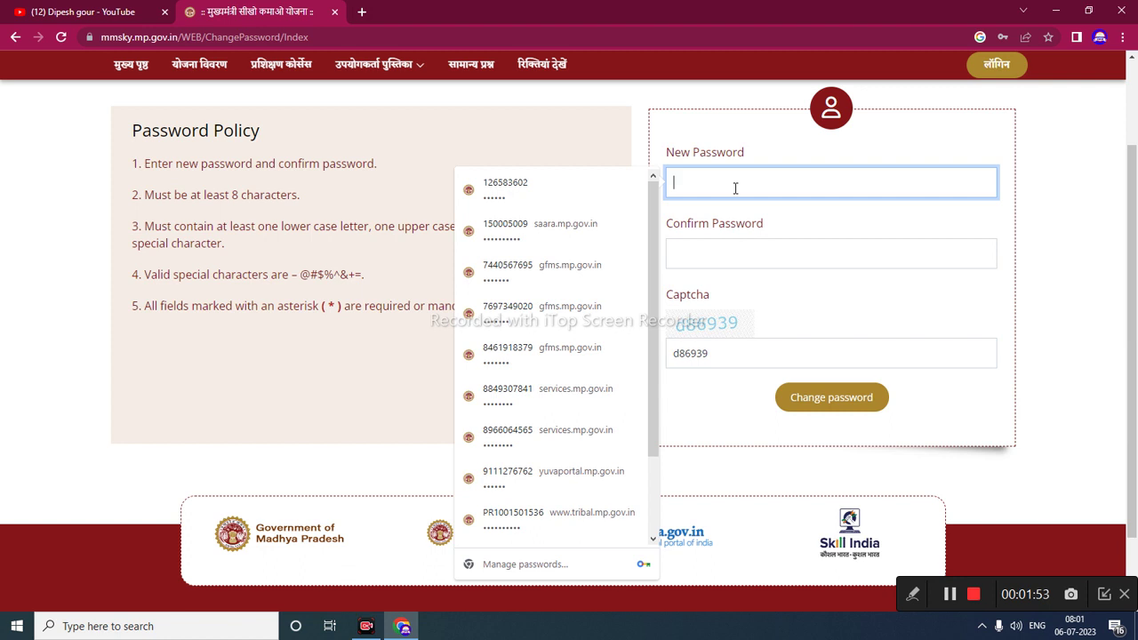
{"action": "type", "text": "aaaaa"}
{"action": "type", "text": "aaa"}
{"action": "left_click", "coordinate": [701, 253]}
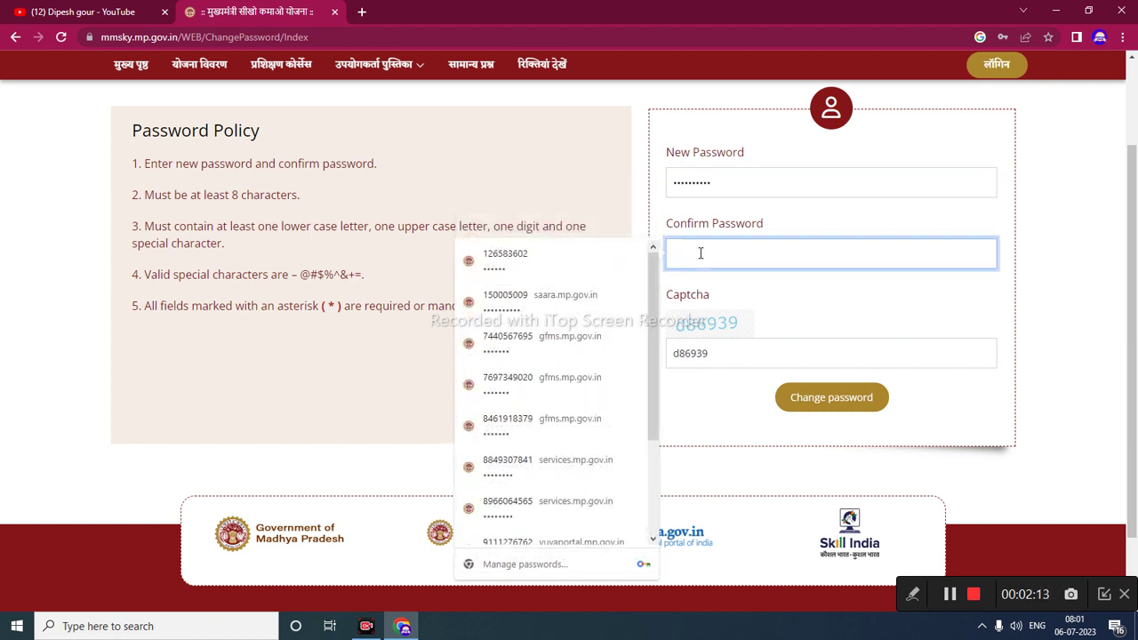
{"action": "type", "text": "Abcd@1"}
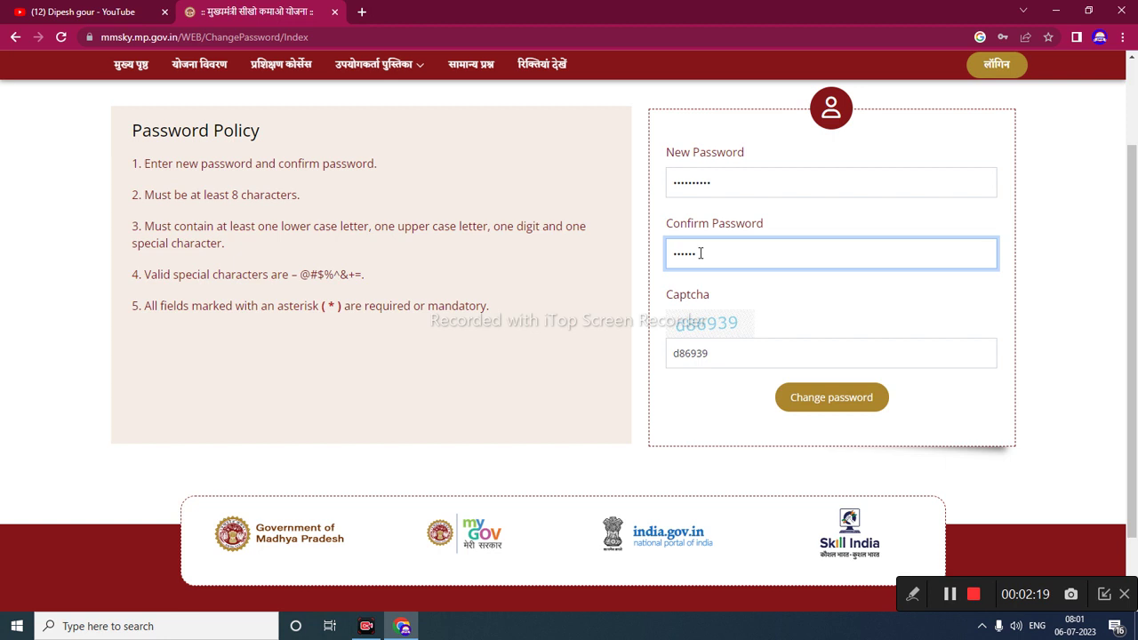
{"action": "type", "text": "23"}
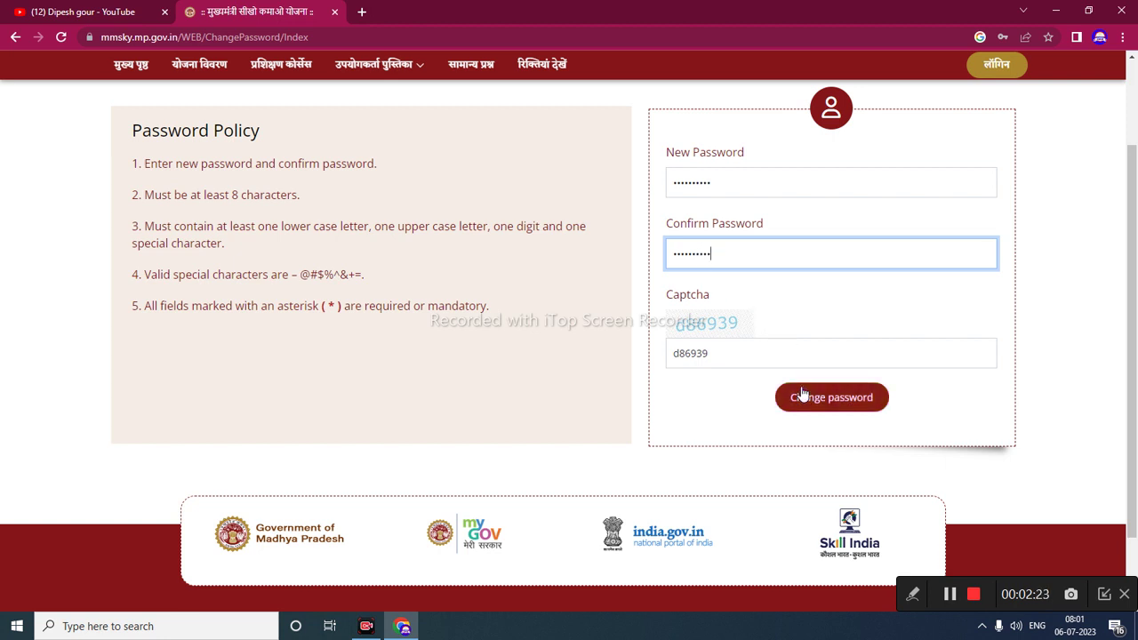
{"action": "left_click", "coordinate": [804, 399]}
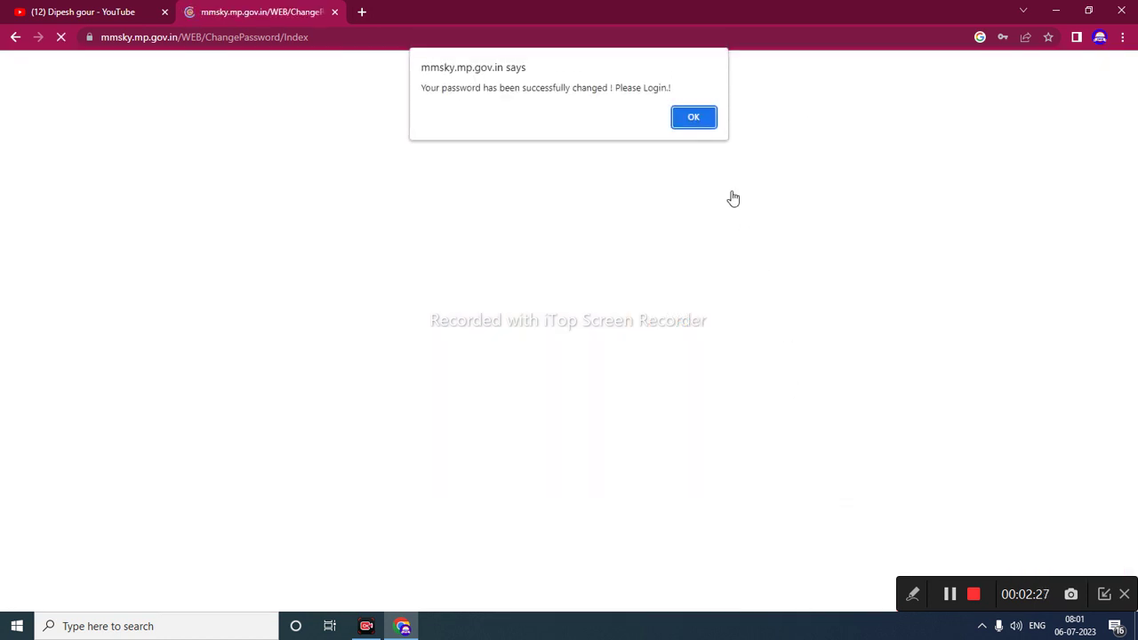
- Dismiss the password-changed alert and update the saved password in Chrome
{"action": "left_click", "coordinate": [912, 595]}
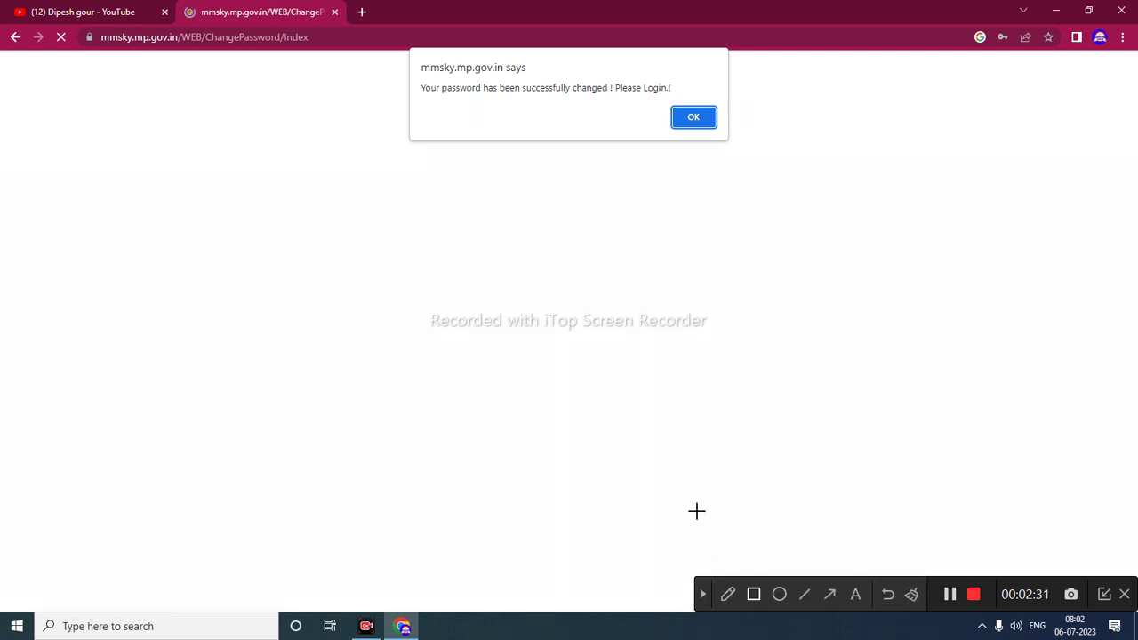
{"action": "mouse_move", "coordinate": [408, 46]}
{"action": "left_mouse_down"}
{"action": "mouse_move", "coordinate": [534, 115]}
{"action": "mouse_move", "coordinate": [770, 139]}
{"action": "mouse_move", "coordinate": [729, 147]}
{"action": "left_mouse_up"}
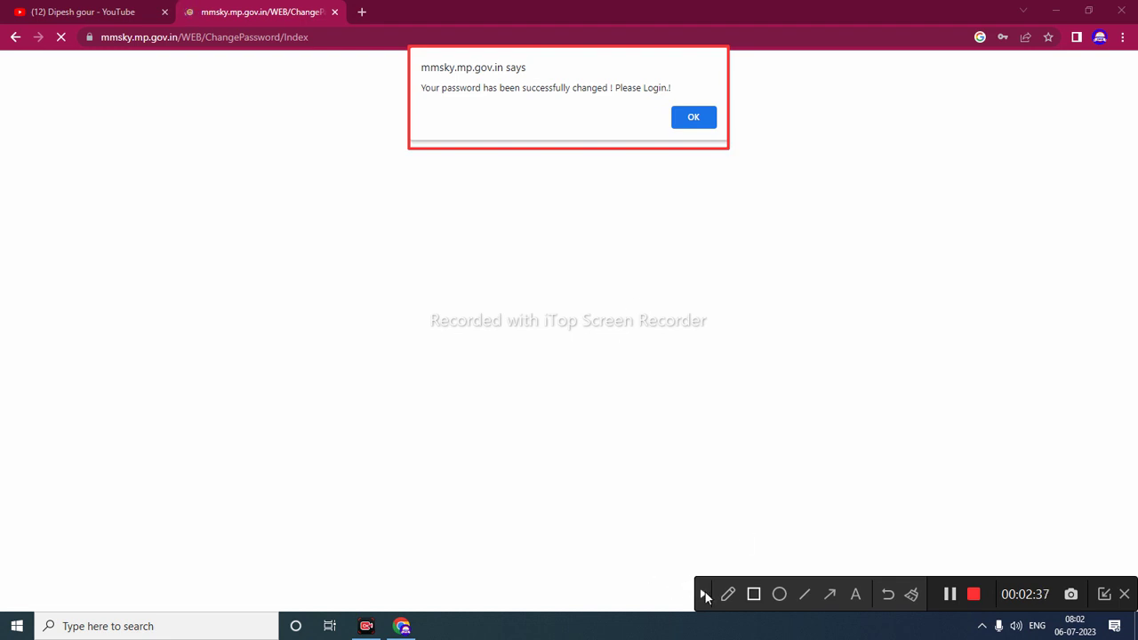
{"action": "left_click", "coordinate": [702, 594]}
{"action": "left_click", "coordinate": [693, 116]}
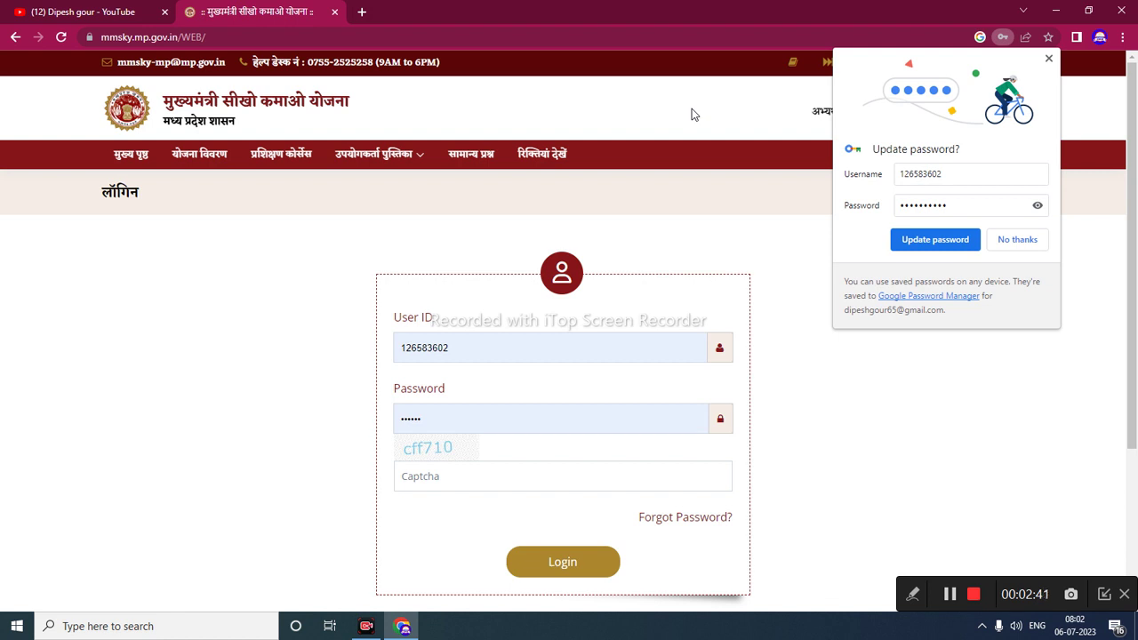
{"action": "left_click", "coordinate": [933, 237]}
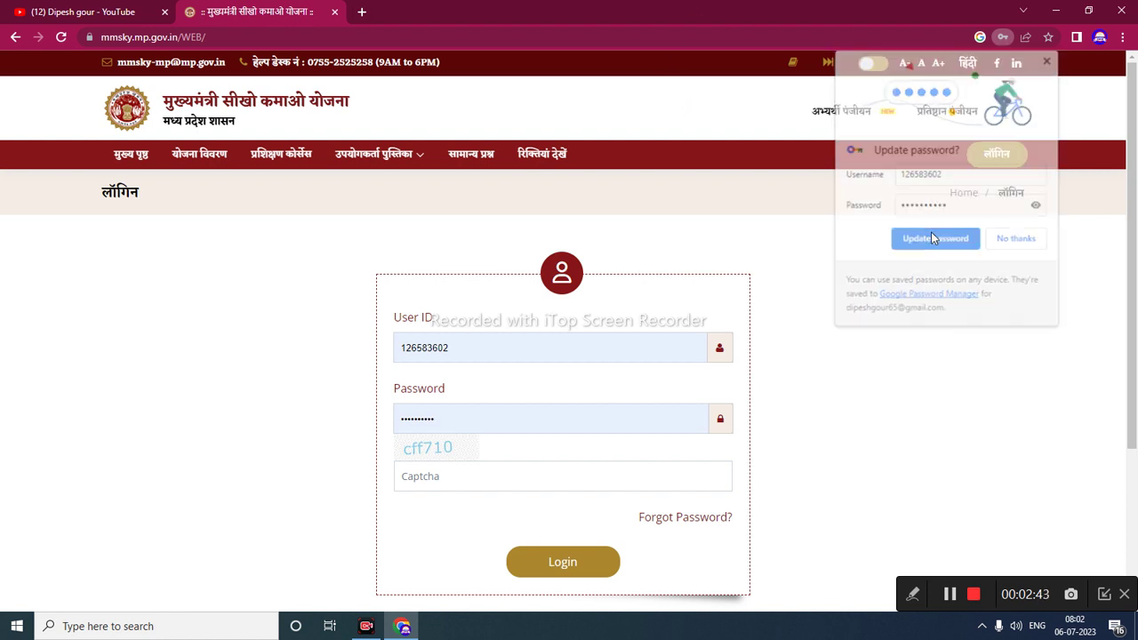
- Log back in with the captcha code to reach the candidate profile form
{"action": "left_click", "coordinate": [440, 479]}
{"action": "type", "text": "c"}
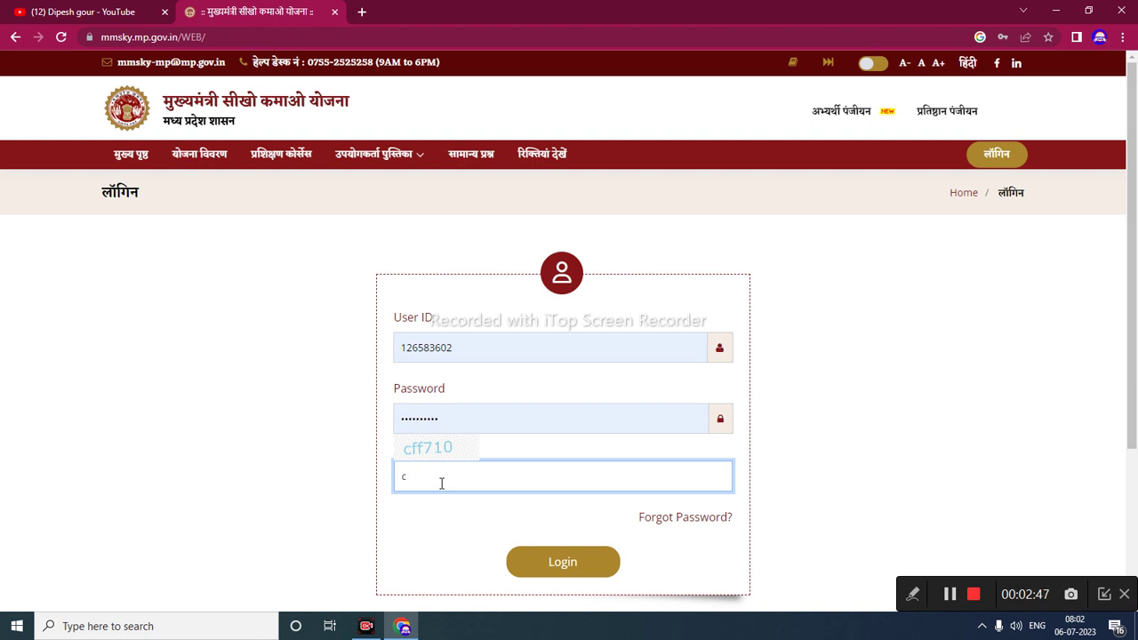
{"action": "type", "text": "ff710"}
{"action": "left_click", "coordinate": [563, 562]}
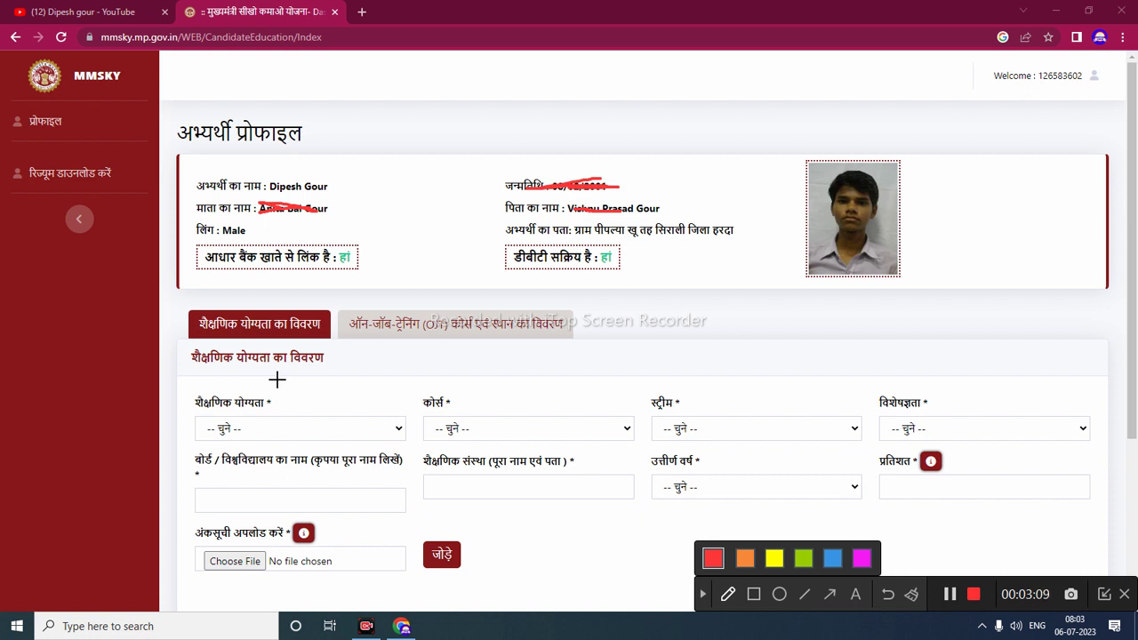
- Pick Graduate(Non-Engineering) as the educational qualification, triggering the 12th/ITI/diploma-first warning
{"action": "scroll", "coordinate": [278, 380], "scroll_direction": "down", "scroll_amount": 3}
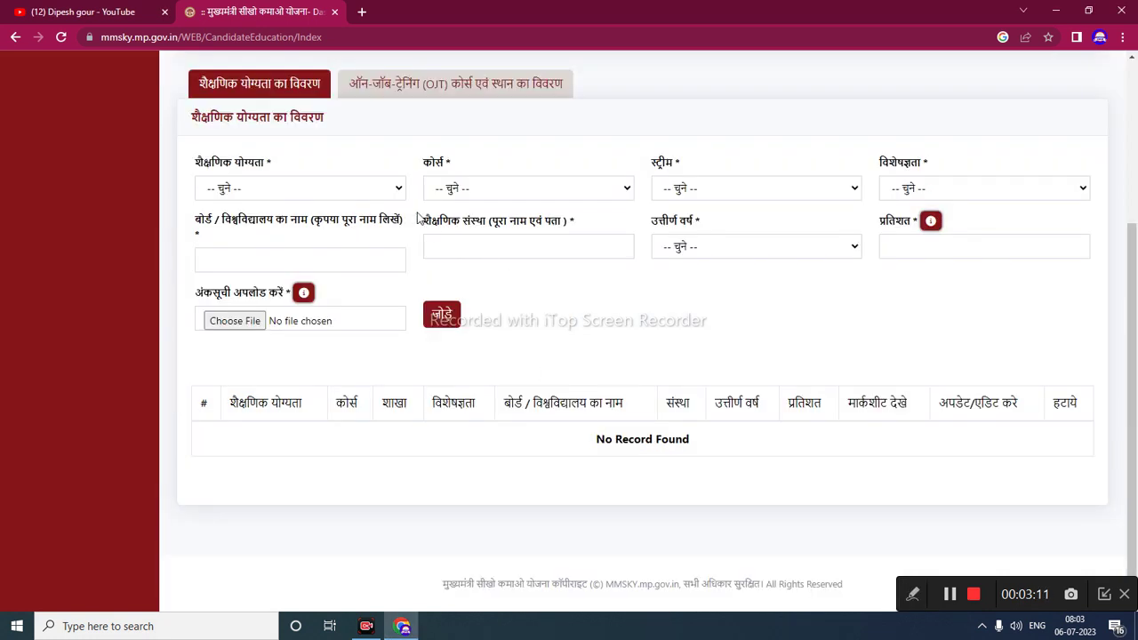
{"action": "left_click", "coordinate": [398, 193]}
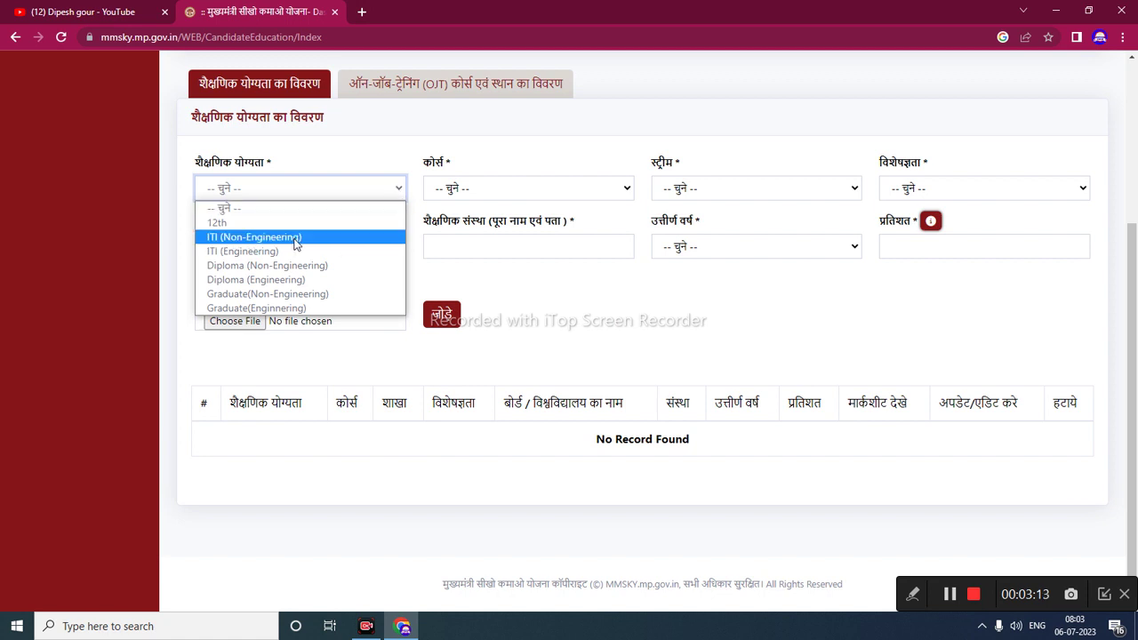
{"action": "left_click", "coordinate": [948, 601]}
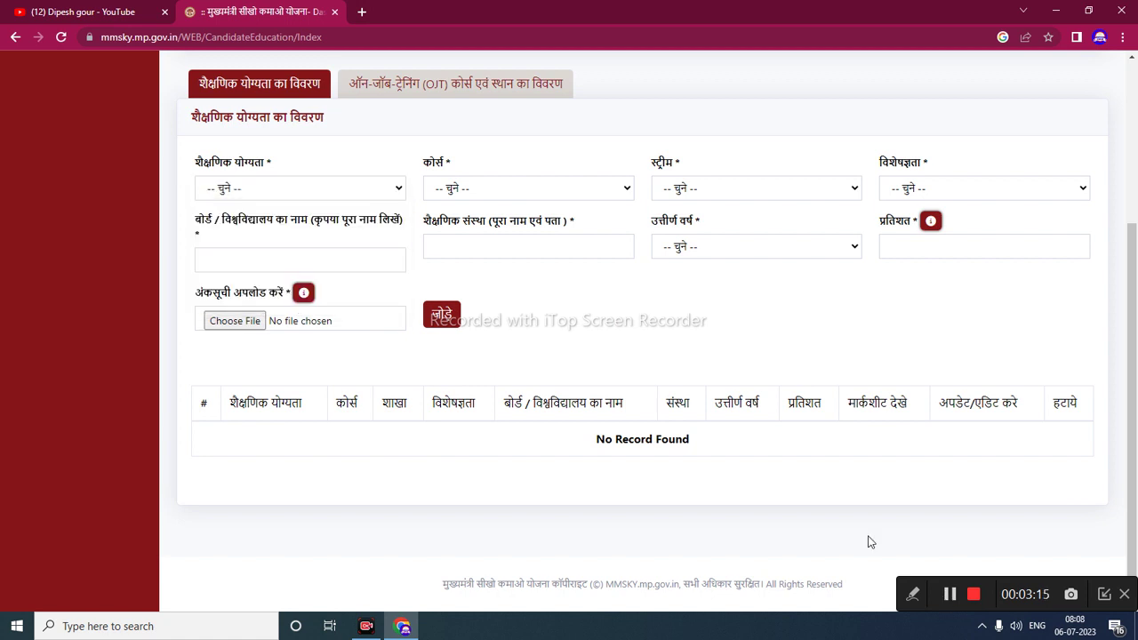
{"action": "left_click", "coordinate": [281, 192]}
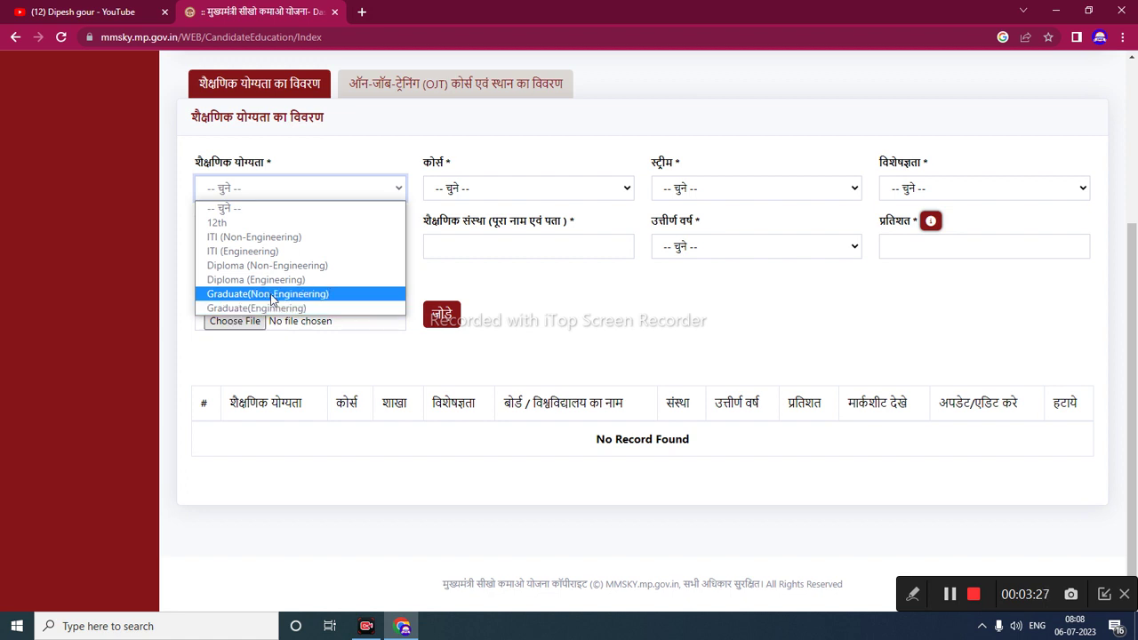
{"action": "left_click", "coordinate": [272, 296]}
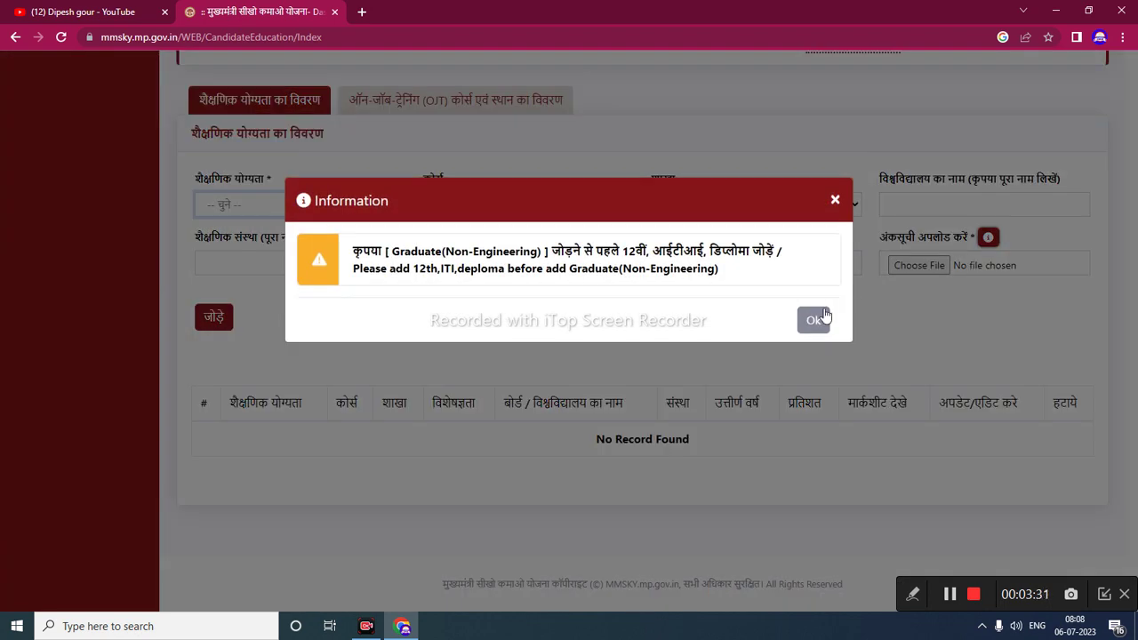
- Dismiss the warning, switch the qualification to 12th and bring up its course list
{"action": "left_click", "coordinate": [814, 320]}
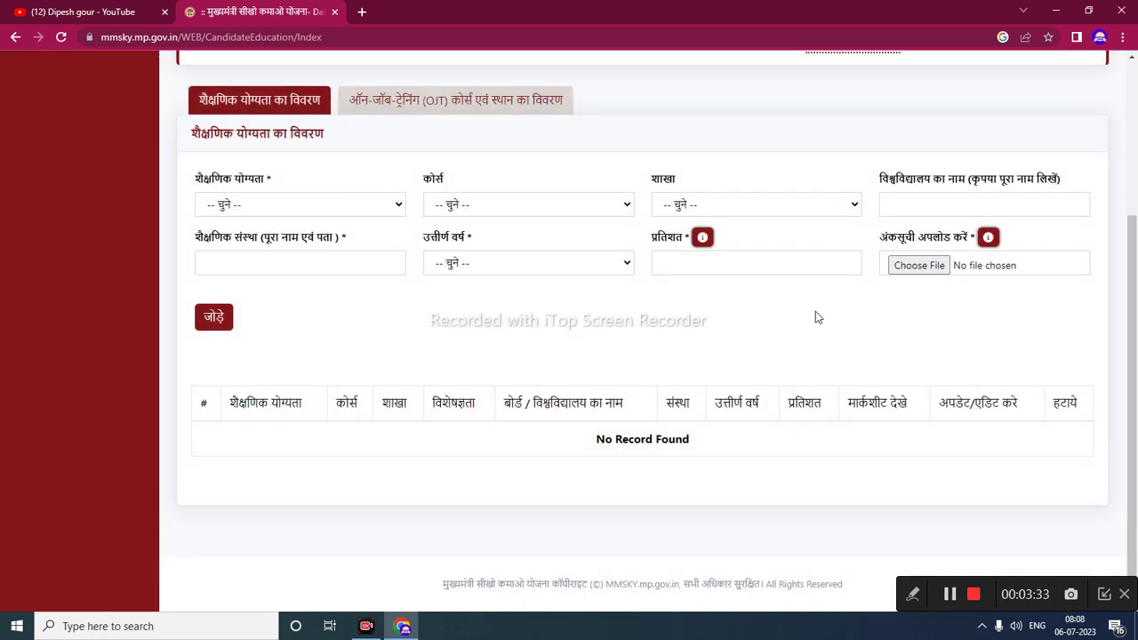
{"action": "left_click", "coordinate": [515, 202]}
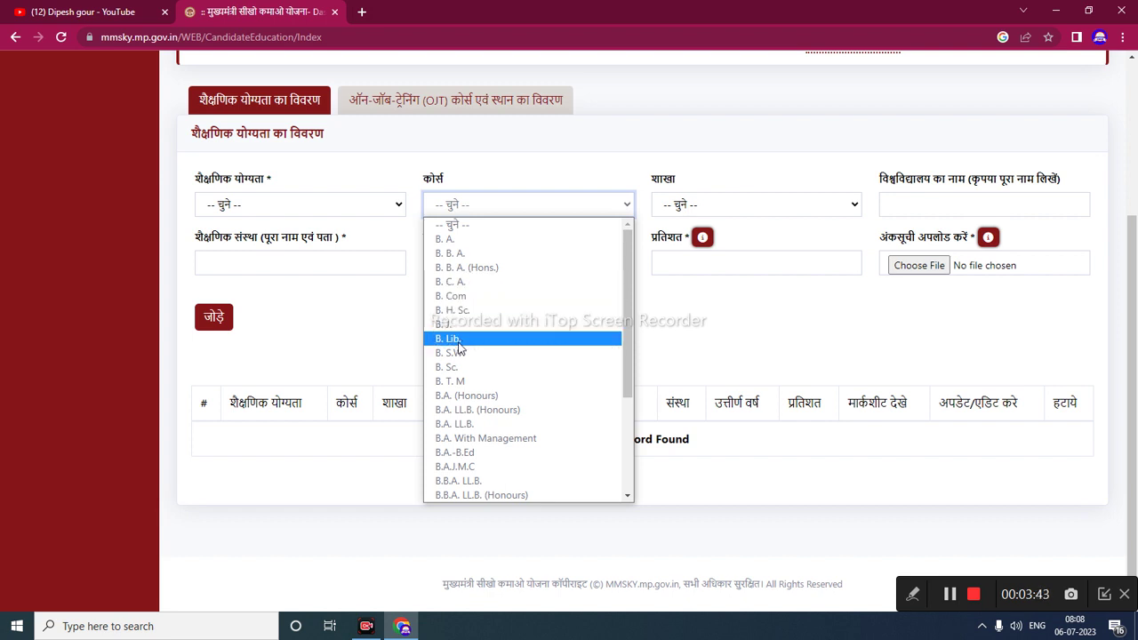
{"action": "key", "text": "Down"}
{"action": "key", "text": "End"}
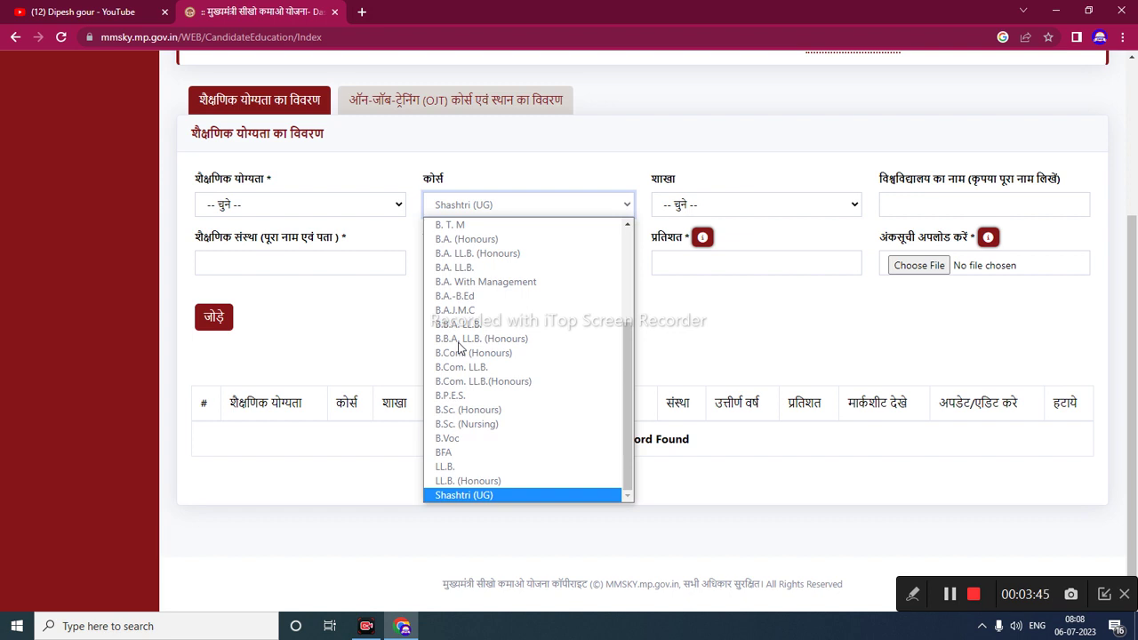
{"action": "left_click", "coordinate": [301, 204]}
{"action": "left_click", "coordinate": [302, 240]}
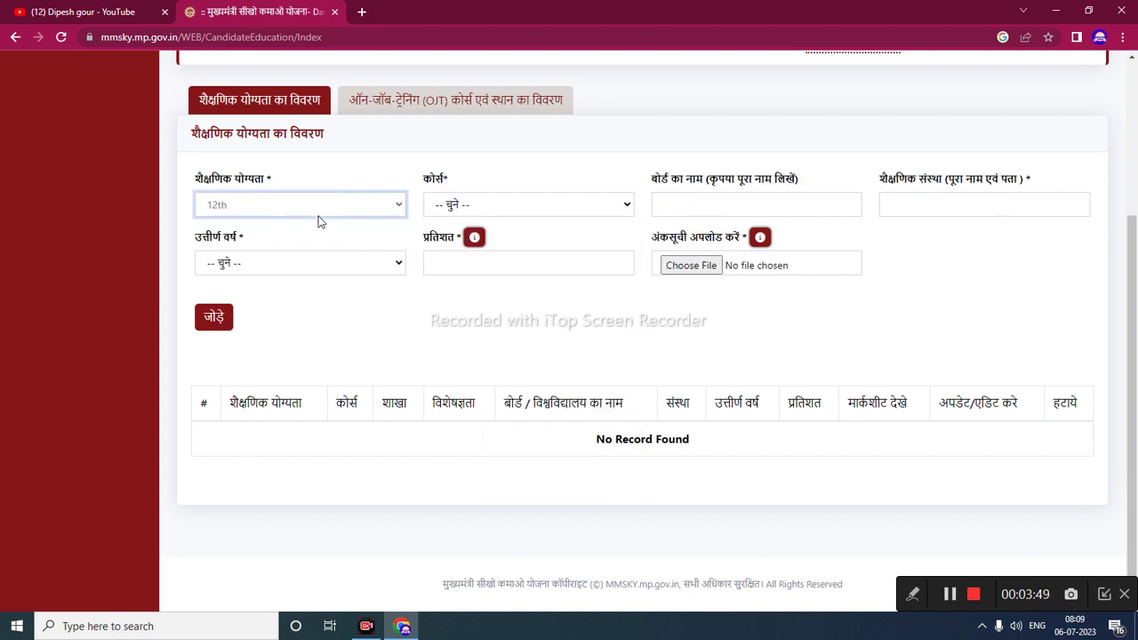
{"action": "left_click", "coordinate": [607, 207]}
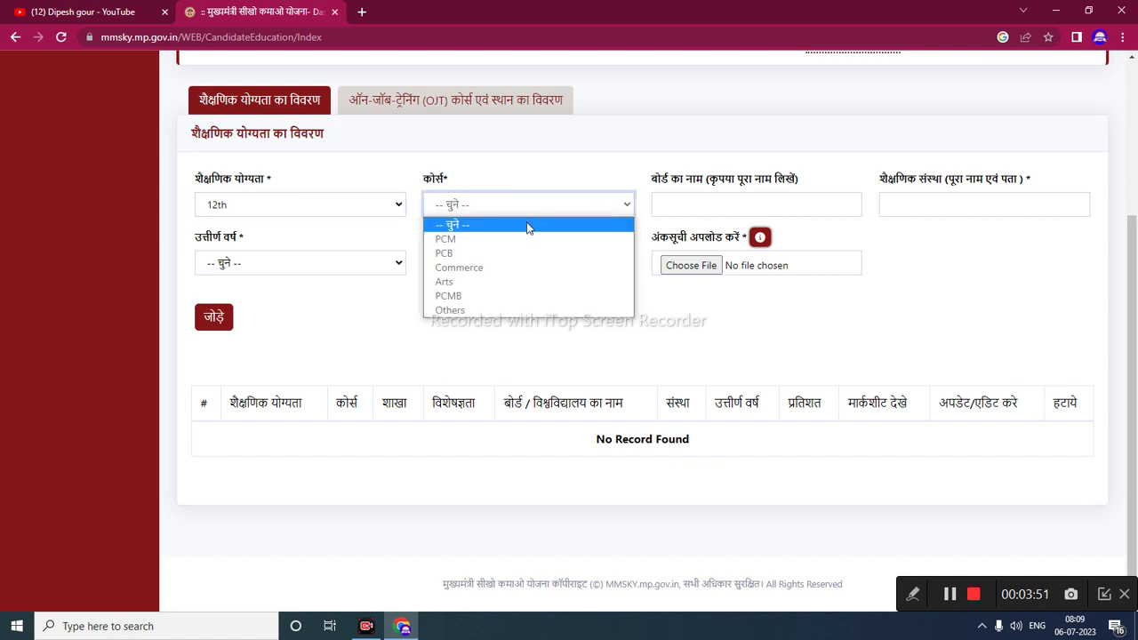
- Add the 12th record: Others–agriculture, mp board, harda school of education, 2018, 80%, marksheet attached
{"action": "left_click", "coordinate": [473, 311]}
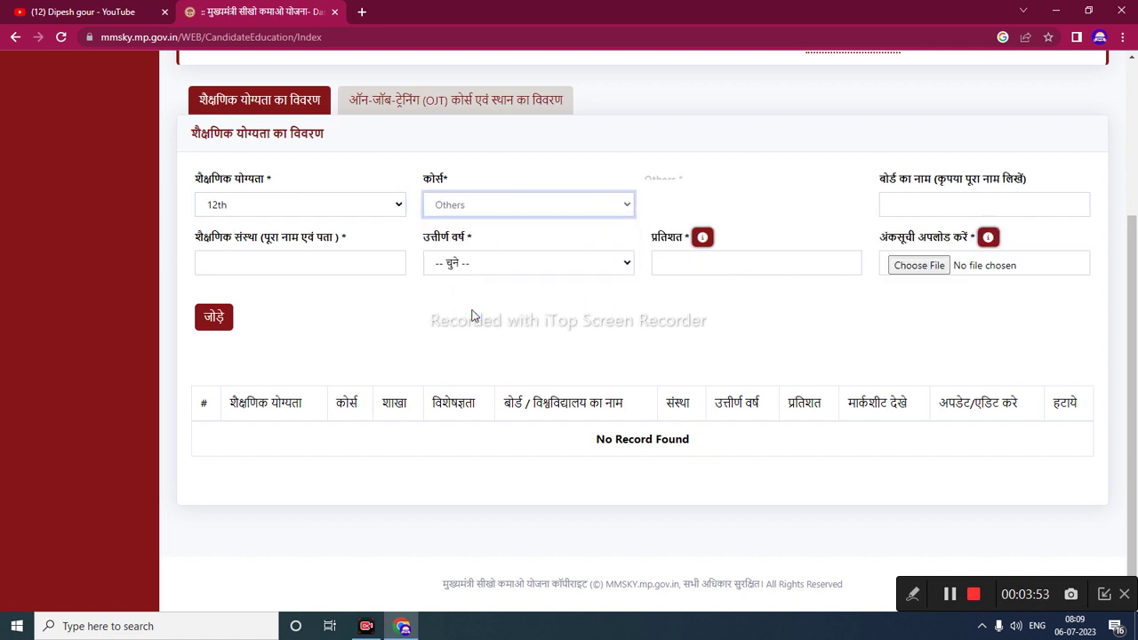
{"action": "left_click", "coordinate": [669, 212]}
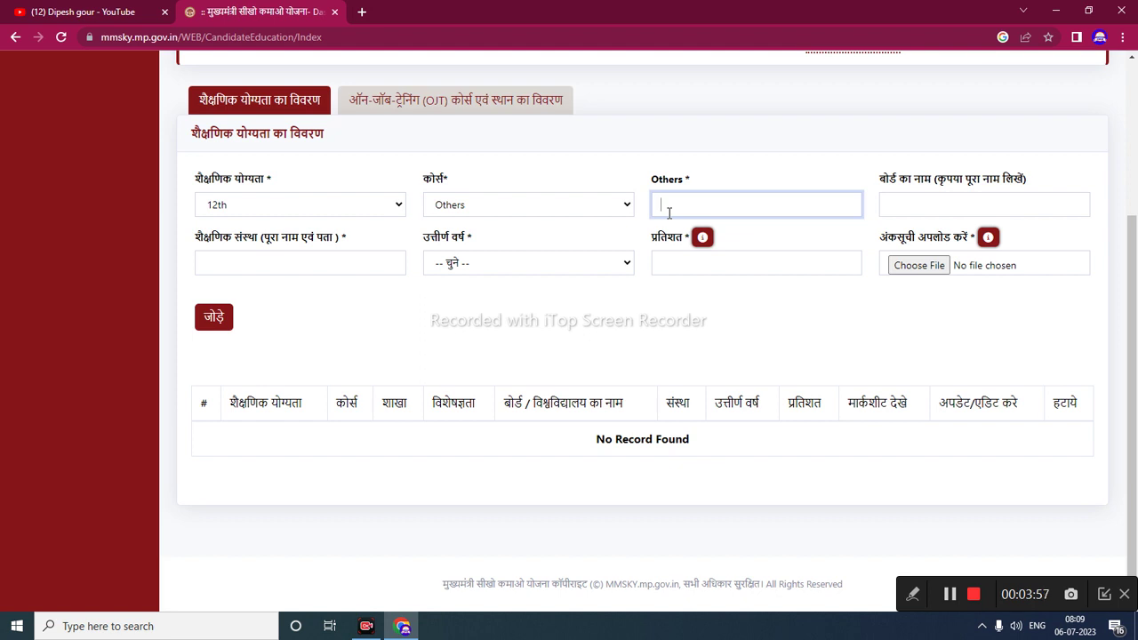
{"action": "type", "text": "agriculture"}
{"action": "left_click", "coordinate": [916, 202]}
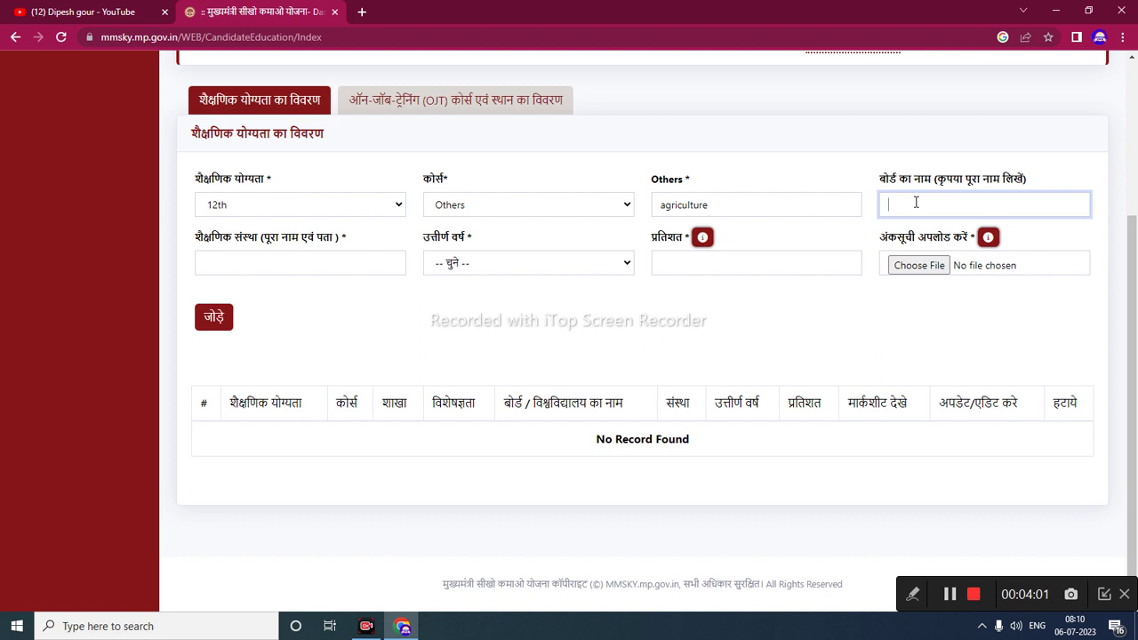
{"action": "type", "text": "mp board"}
{"action": "left_click", "coordinate": [347, 263]}
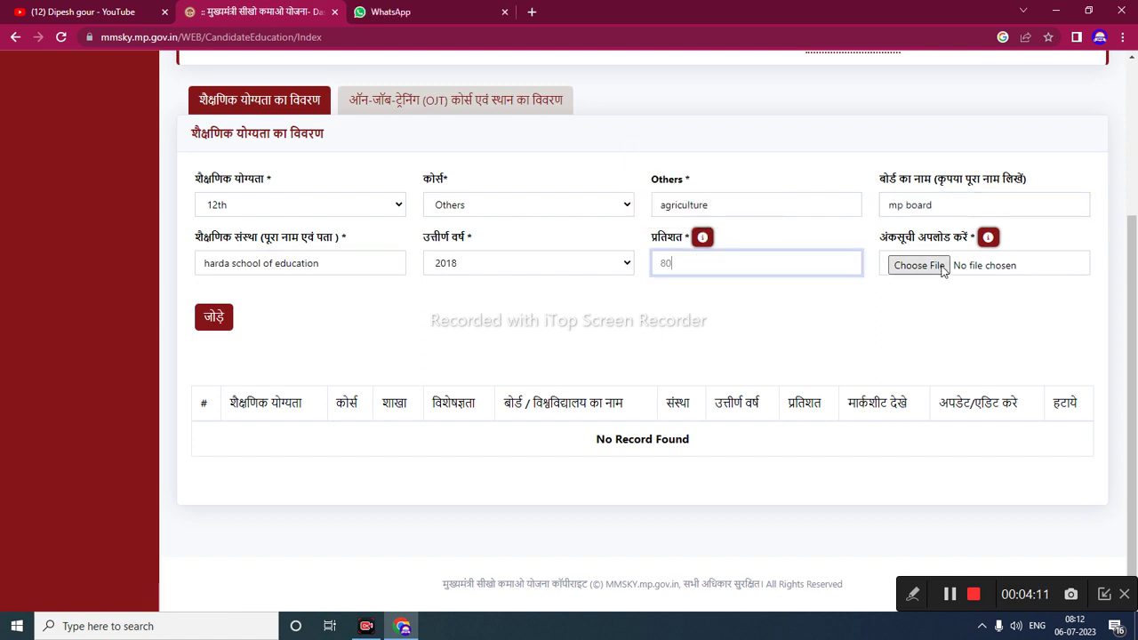
{"action": "left_click", "coordinate": [940, 269]}
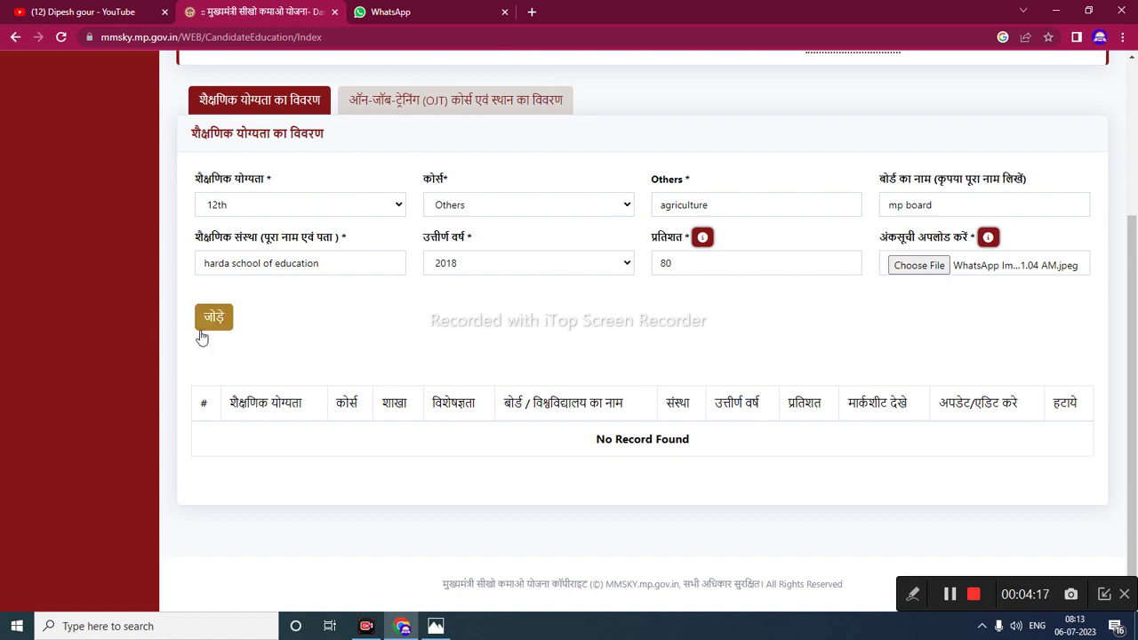
{"action": "left_click", "coordinate": [202, 329]}
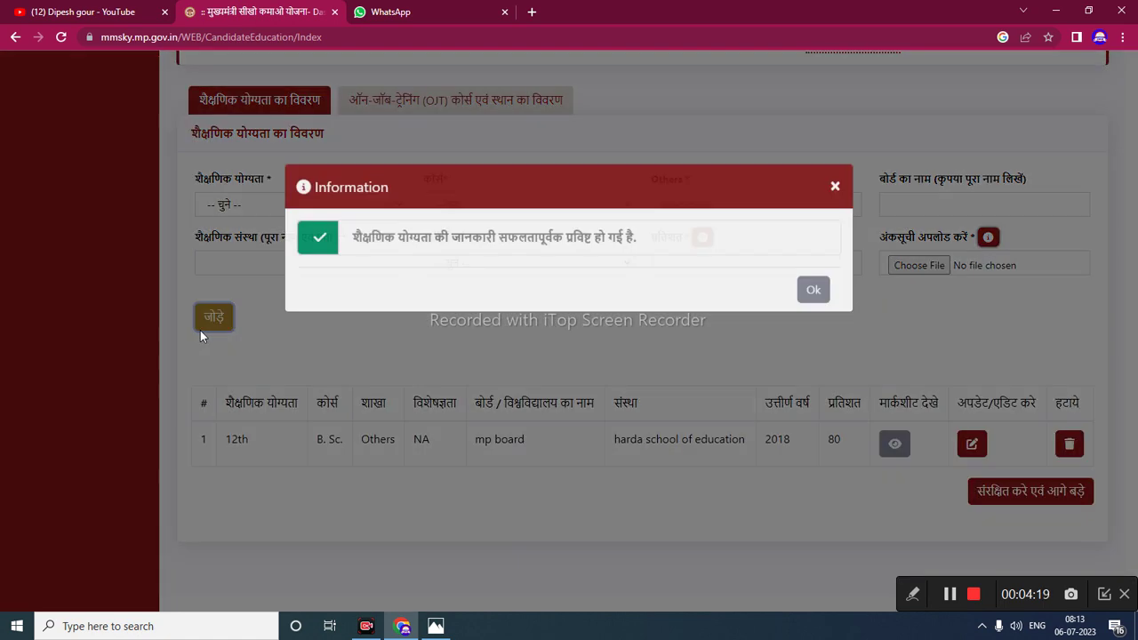
{"action": "left_click", "coordinate": [814, 303]}
- Add the Graduate(Non-Engineering) B.Sc. record: bu bhopal, holy faith collage, 2021, 74.97%
{"action": "left_click", "coordinate": [894, 443]}
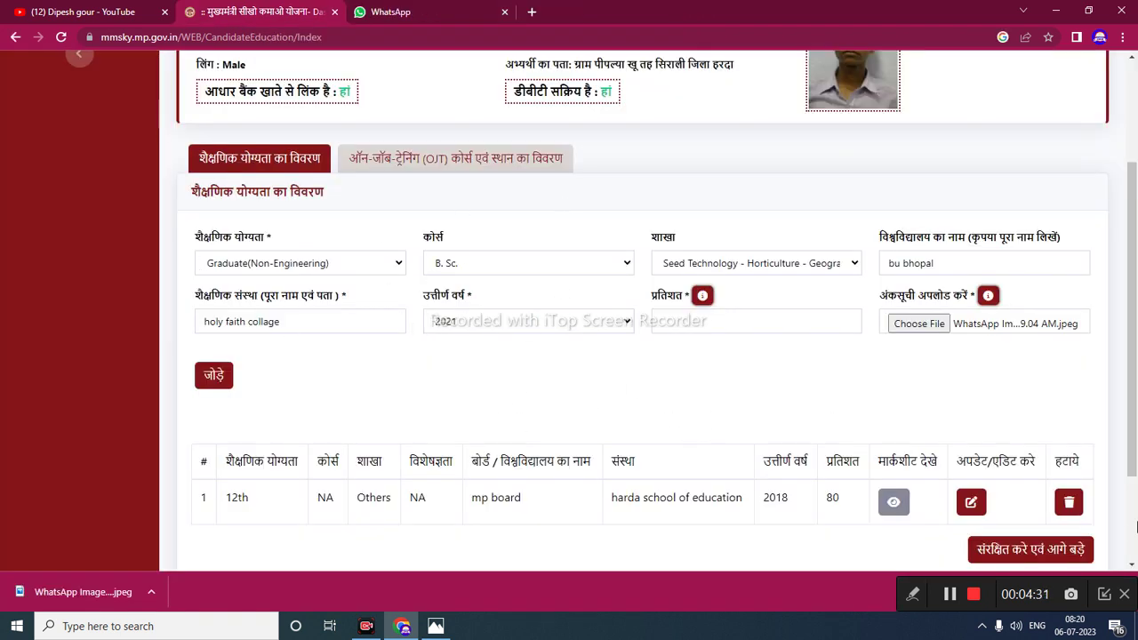
{"action": "left_click", "coordinate": [214, 372]}
{"action": "left_click", "coordinate": [213, 370]}
{"action": "left_click", "coordinate": [214, 368]}
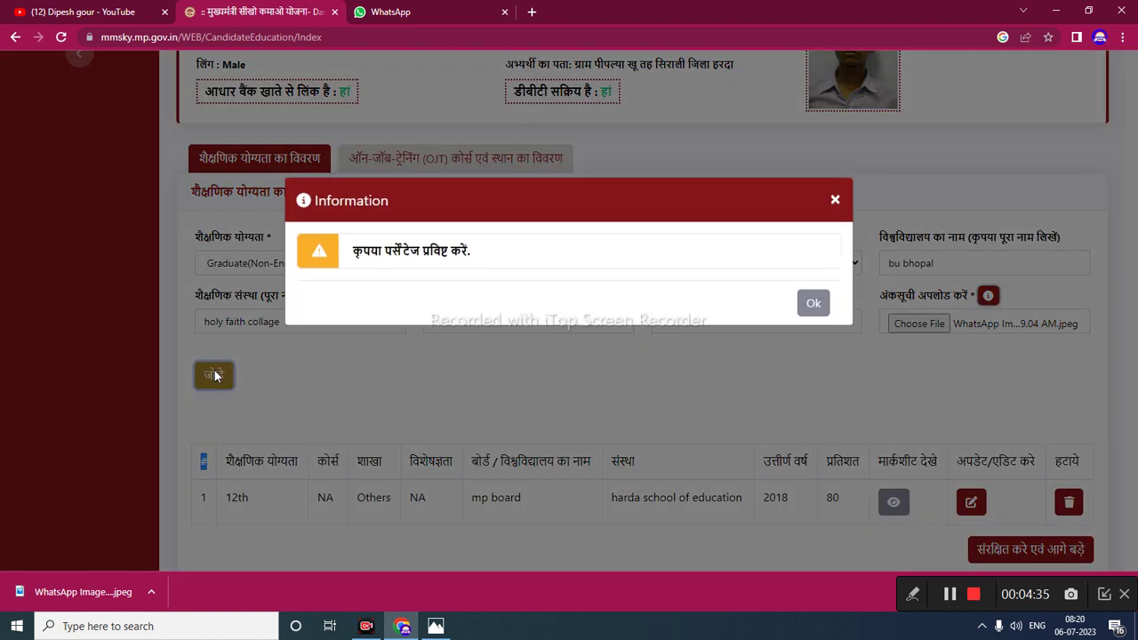
{"action": "left_click", "coordinate": [813, 300]}
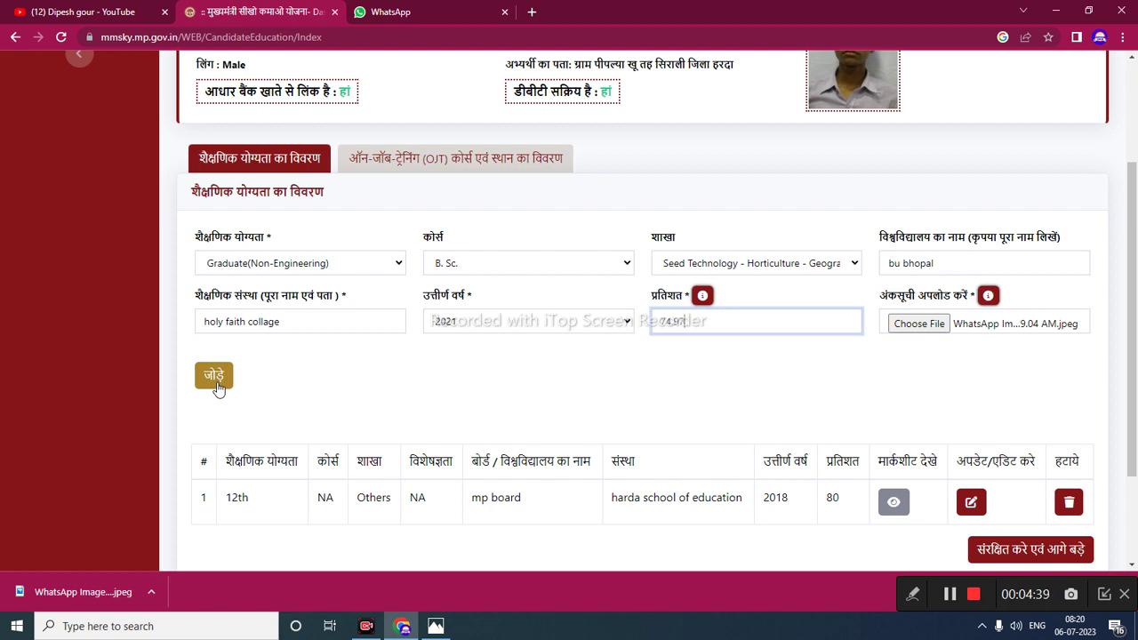
{"action": "left_click", "coordinate": [218, 388]}
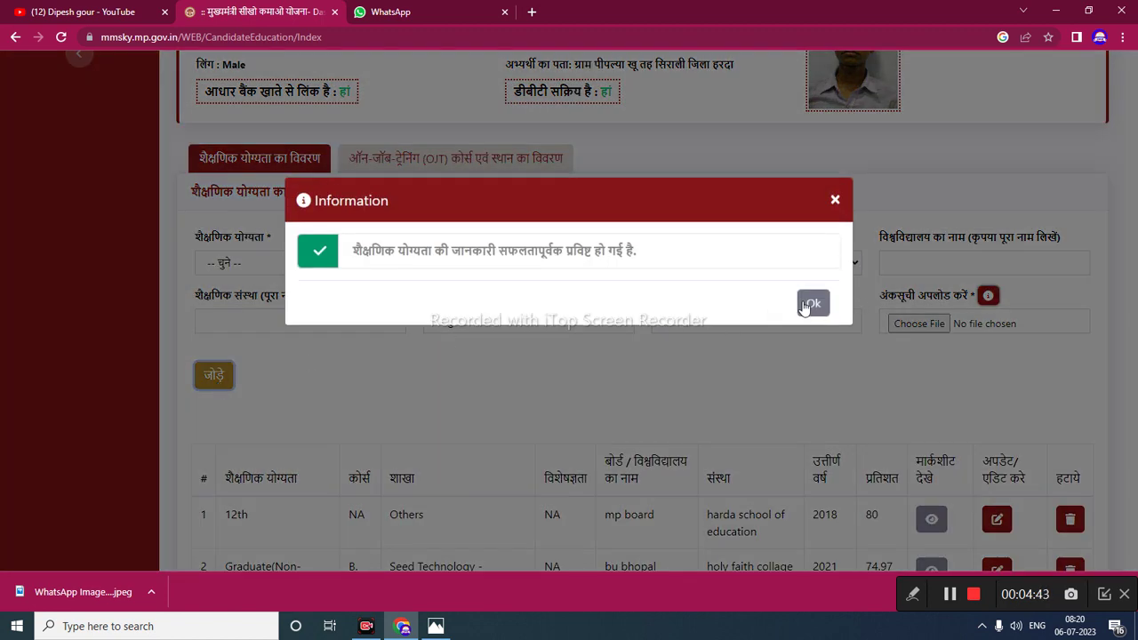
{"action": "left_click", "coordinate": [813, 304]}
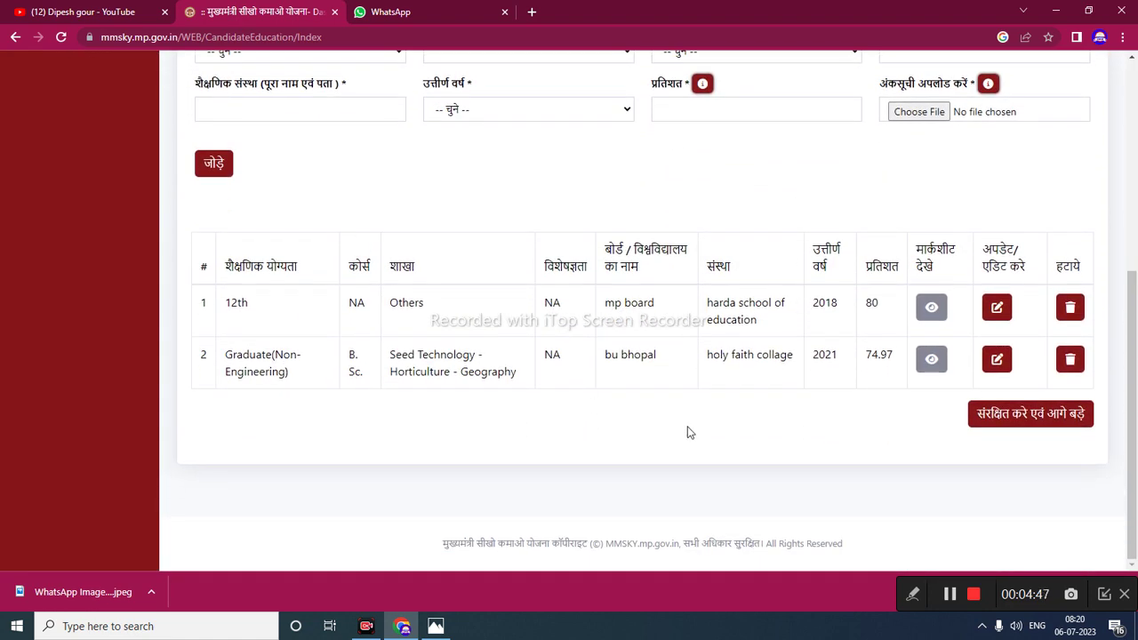
{"action": "scroll", "coordinate": [687, 433], "scroll_direction": "up", "scroll_amount": 3}
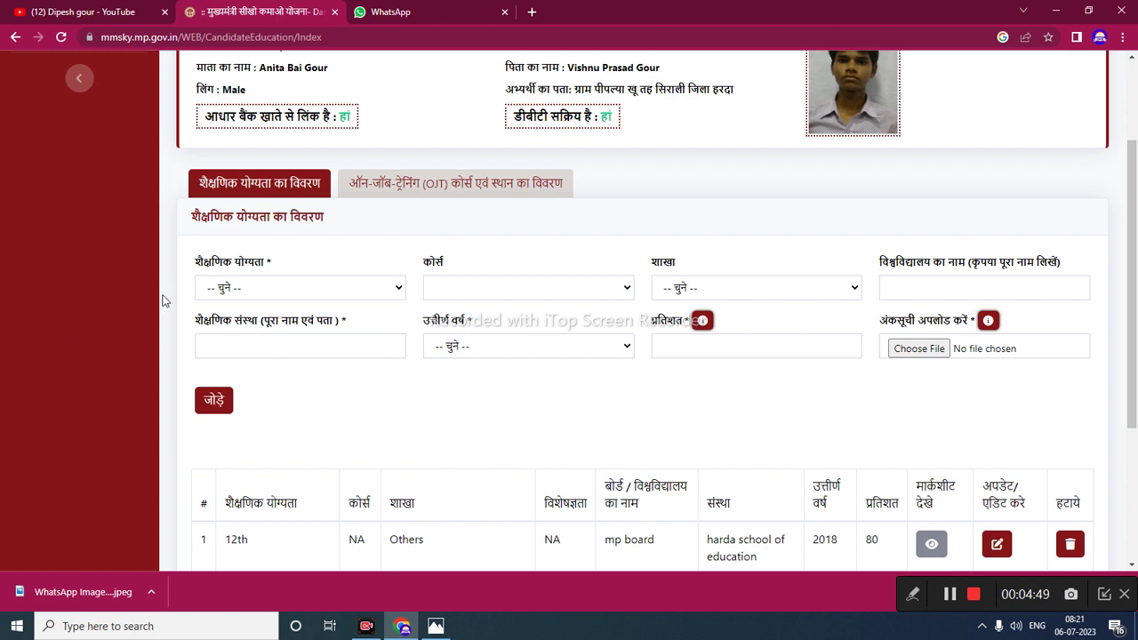
- Choose Diploma (Non-Engineering) as the new qualification with Pharmacy as its branch
{"action": "left_click", "coordinate": [271, 289]}
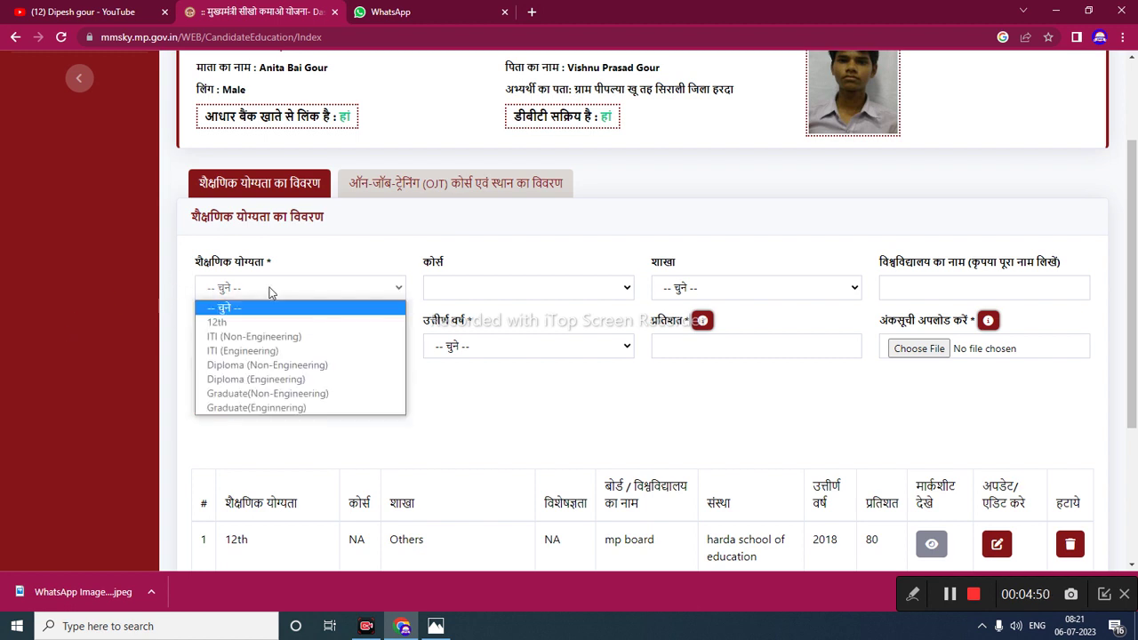
{"action": "left_click", "coordinate": [250, 366]}
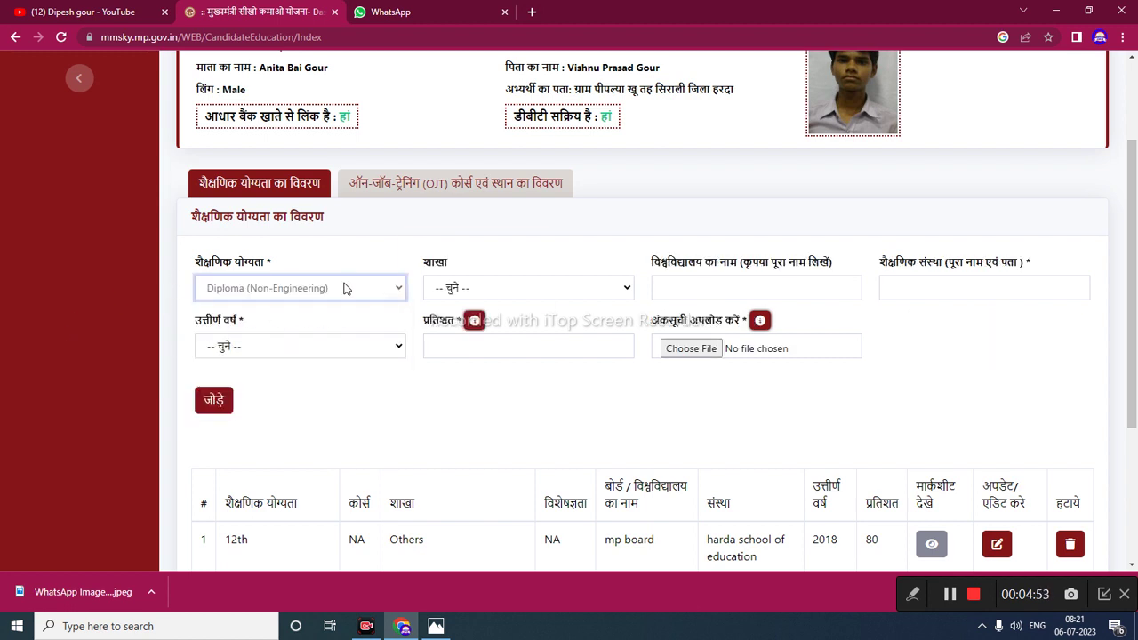
{"action": "left_click", "coordinate": [483, 290]}
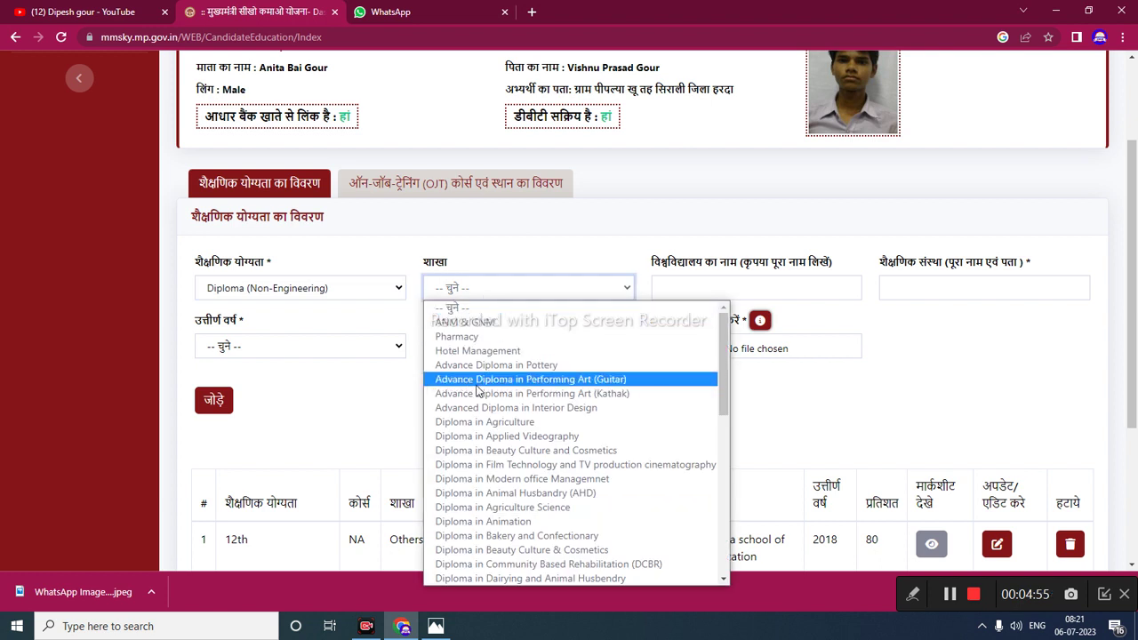
{"action": "key", "text": "p"}
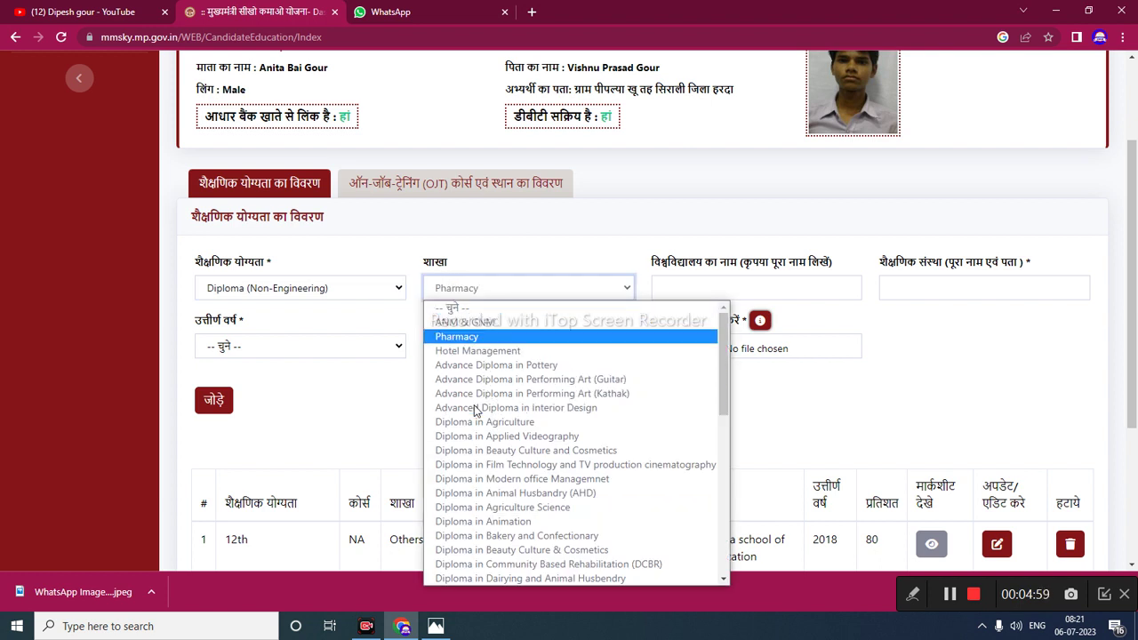
{"action": "left_click", "coordinate": [889, 377]}
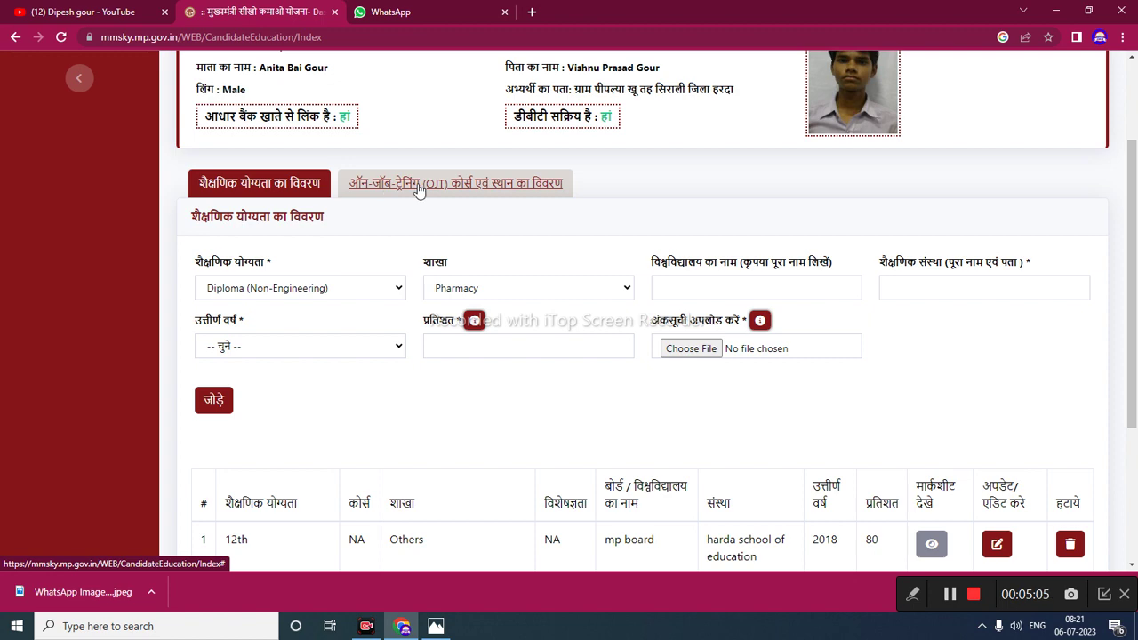
- Check the state and district options for the OJT training location
{"action": "left_click", "coordinate": [491, 191]}
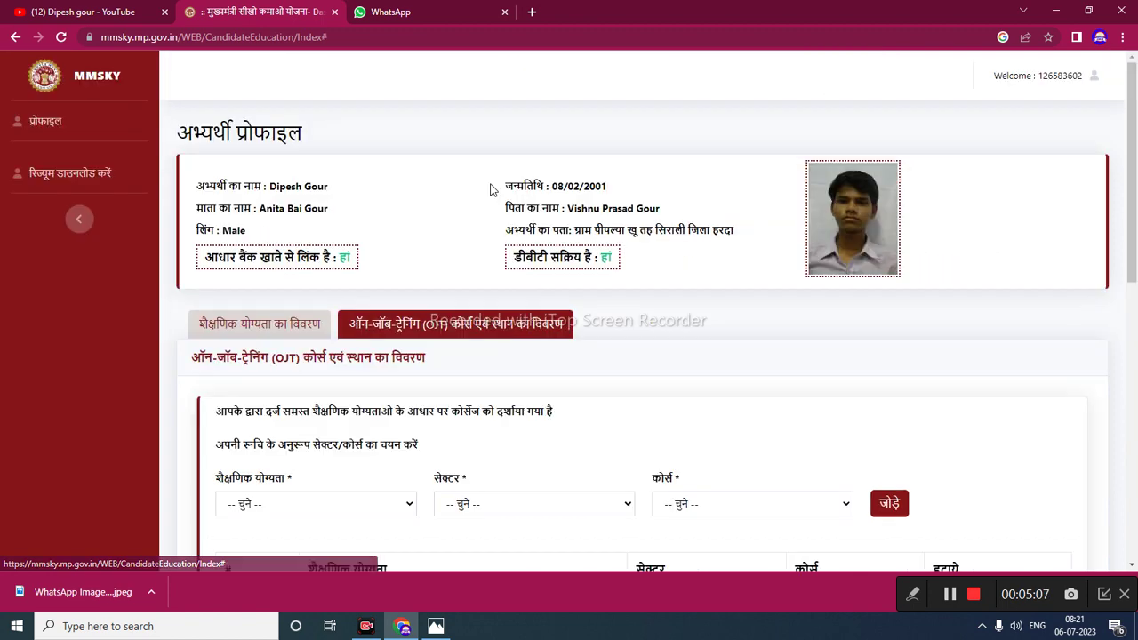
{"action": "scroll", "coordinate": [544, 387], "scroll_direction": "down", "scroll_amount": 3}
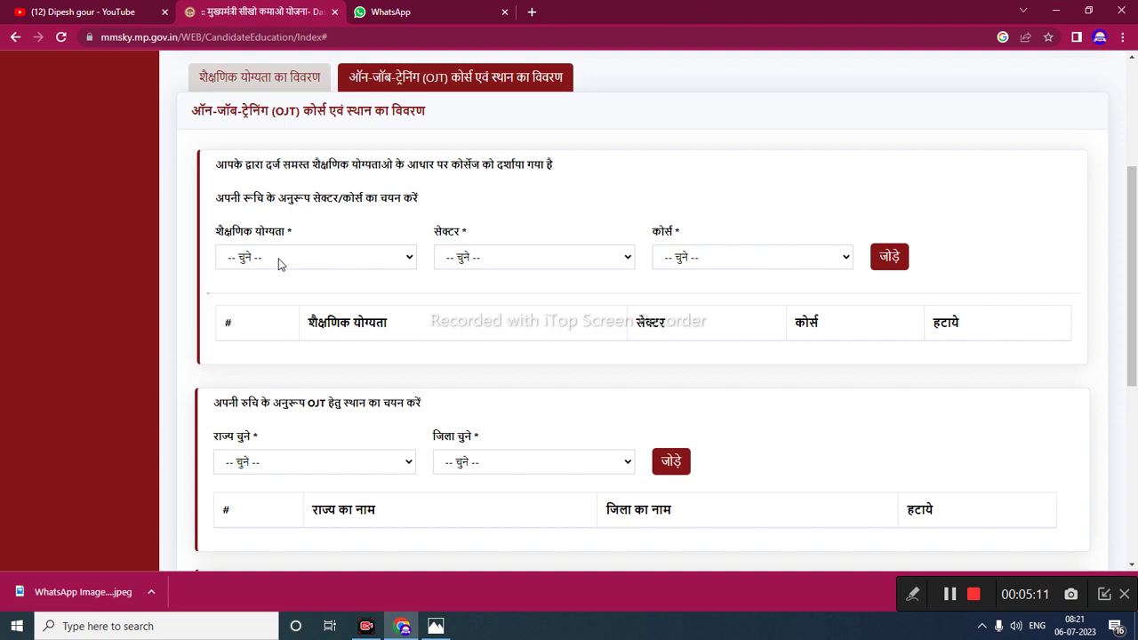
{"action": "scroll", "coordinate": [278, 260], "scroll_direction": "down", "scroll_amount": 2}
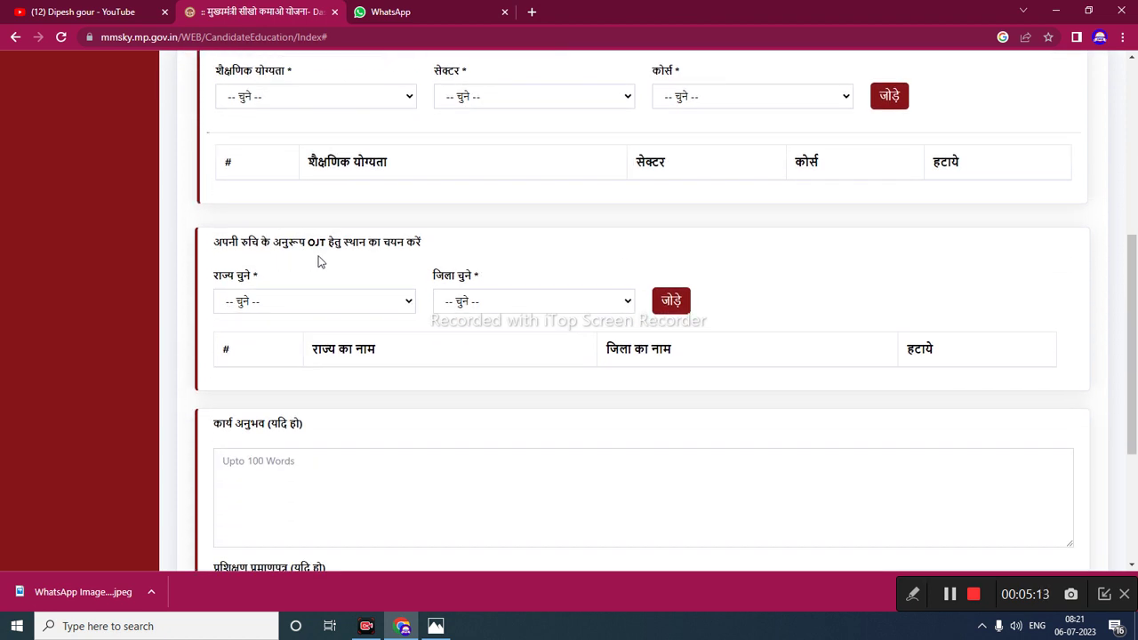
{"action": "left_click", "coordinate": [275, 303]}
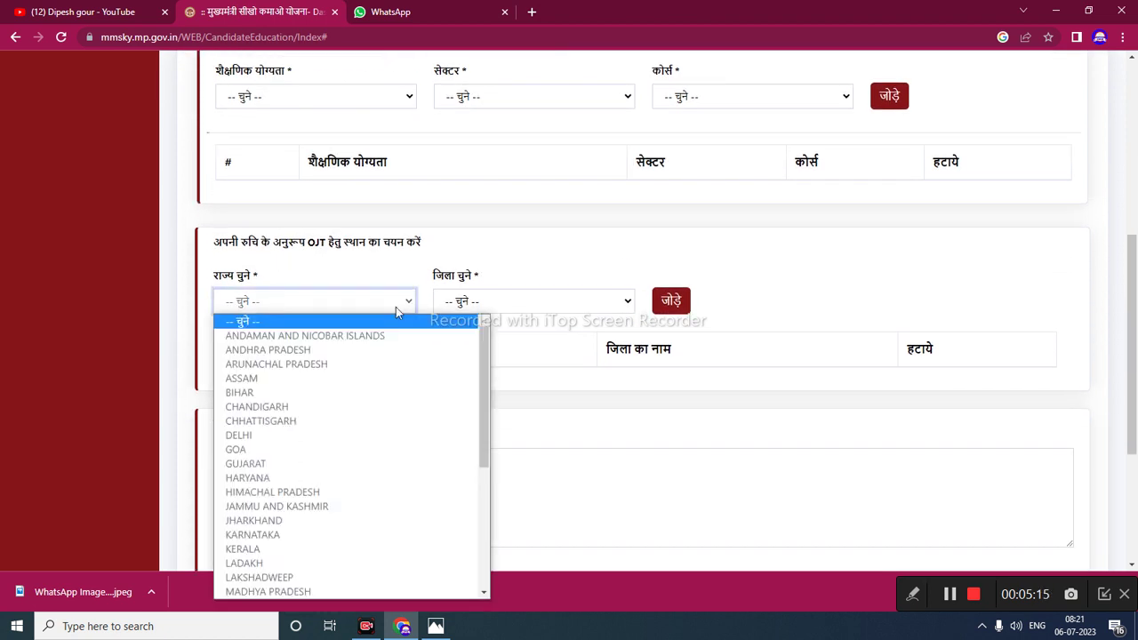
{"action": "left_click", "coordinate": [518, 304]}
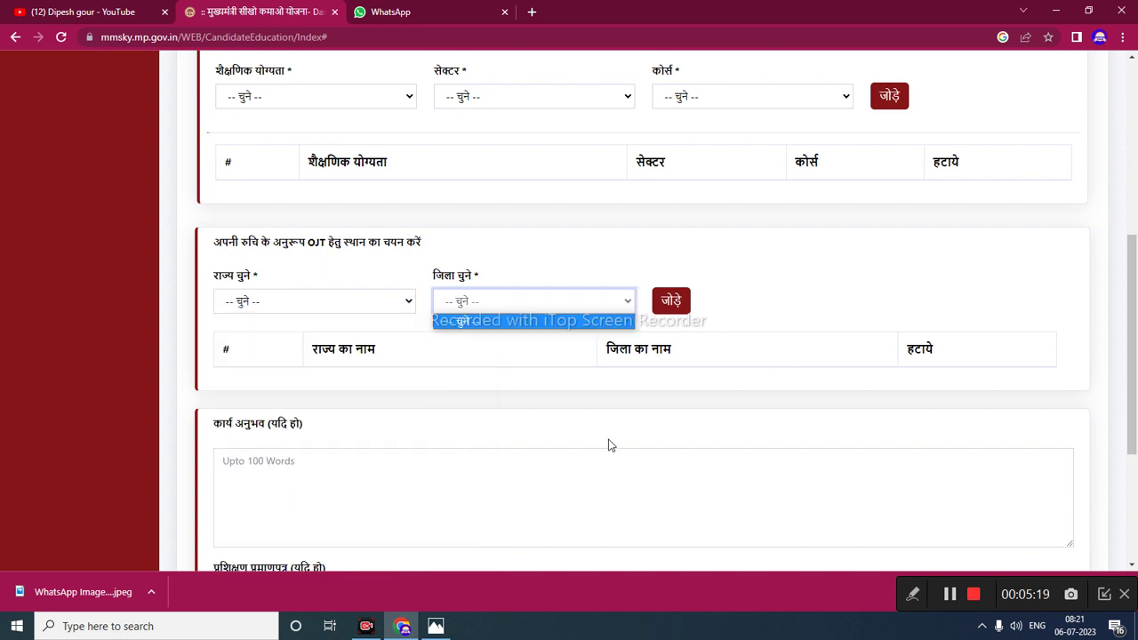
{"action": "scroll", "coordinate": [608, 444], "scroll_direction": "down", "scroll_amount": 3}
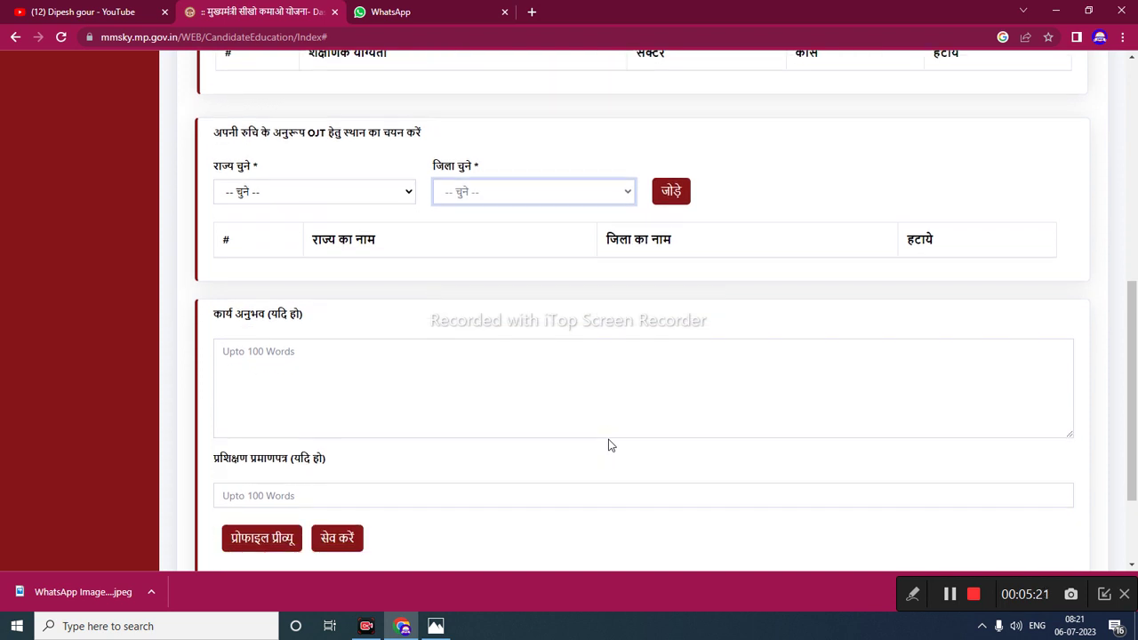
- Save the profile with work experience and training certificate left empty
{"action": "left_click", "coordinate": [343, 229]}
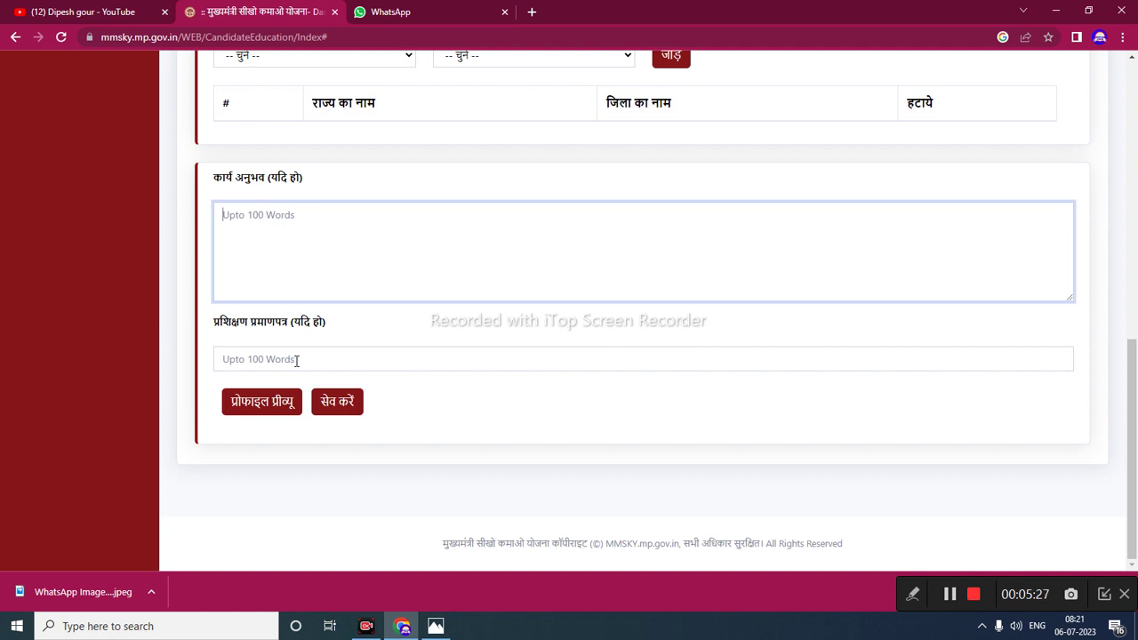
{"action": "left_click", "coordinate": [297, 360]}
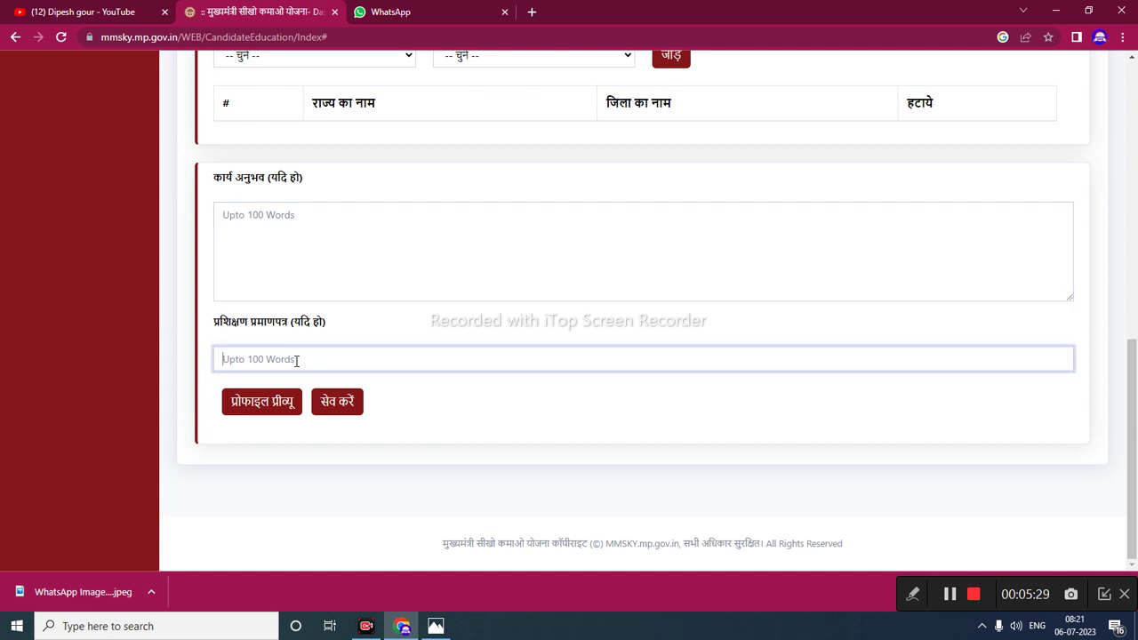
{"action": "left_click", "coordinate": [349, 405]}
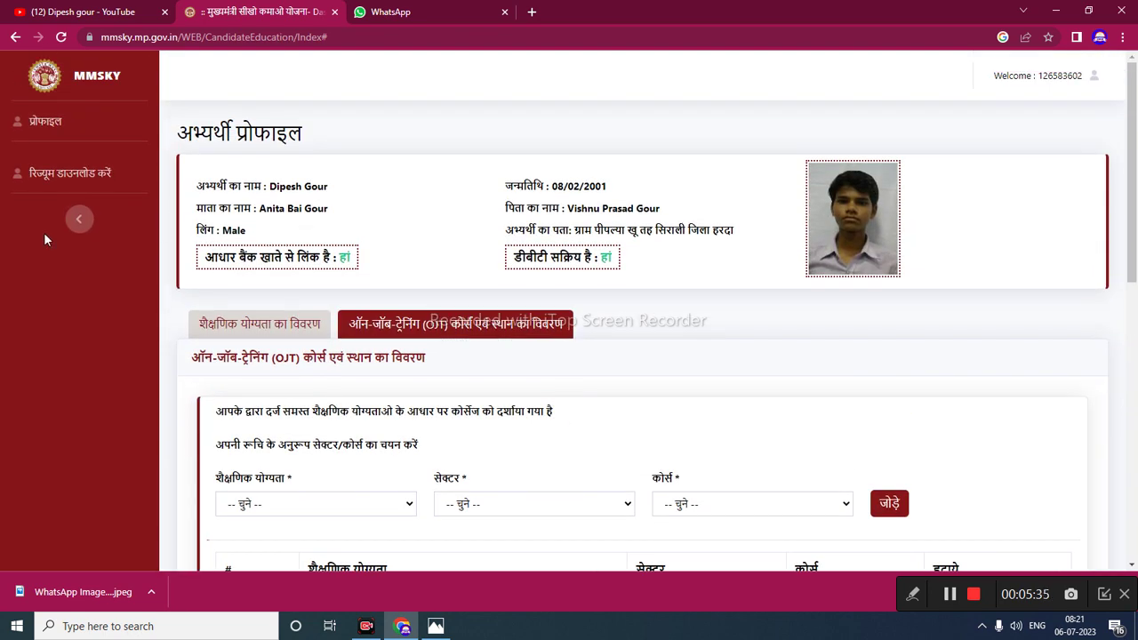
{"action": "left_click", "coordinate": [88, 174]}
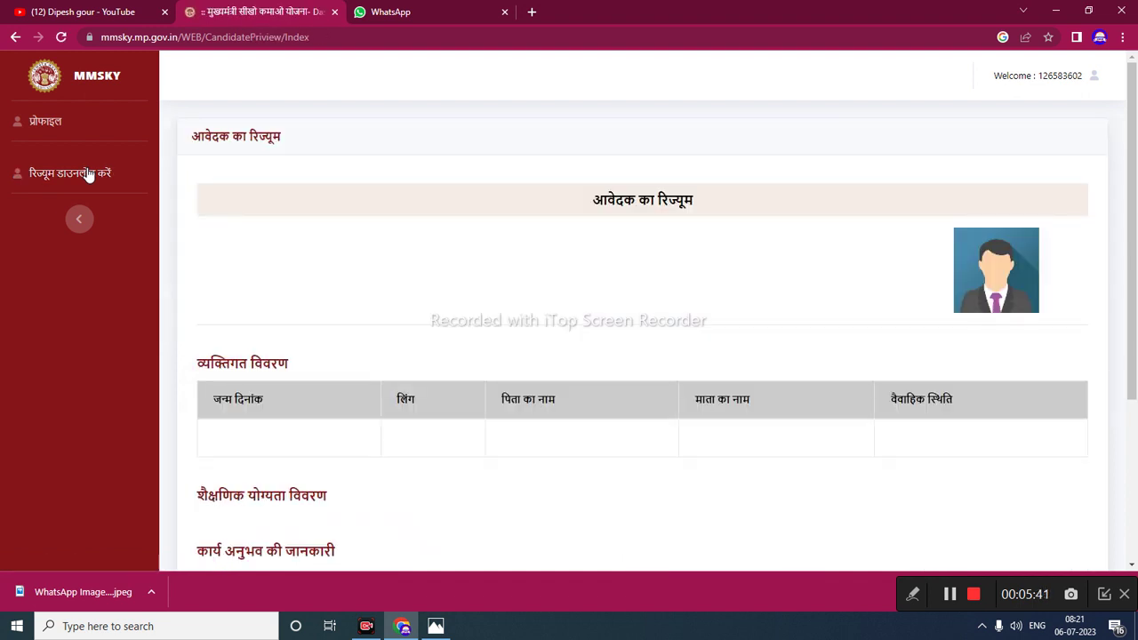
{"action": "scroll", "coordinate": [498, 389], "scroll_direction": "down", "scroll_amount": 3}
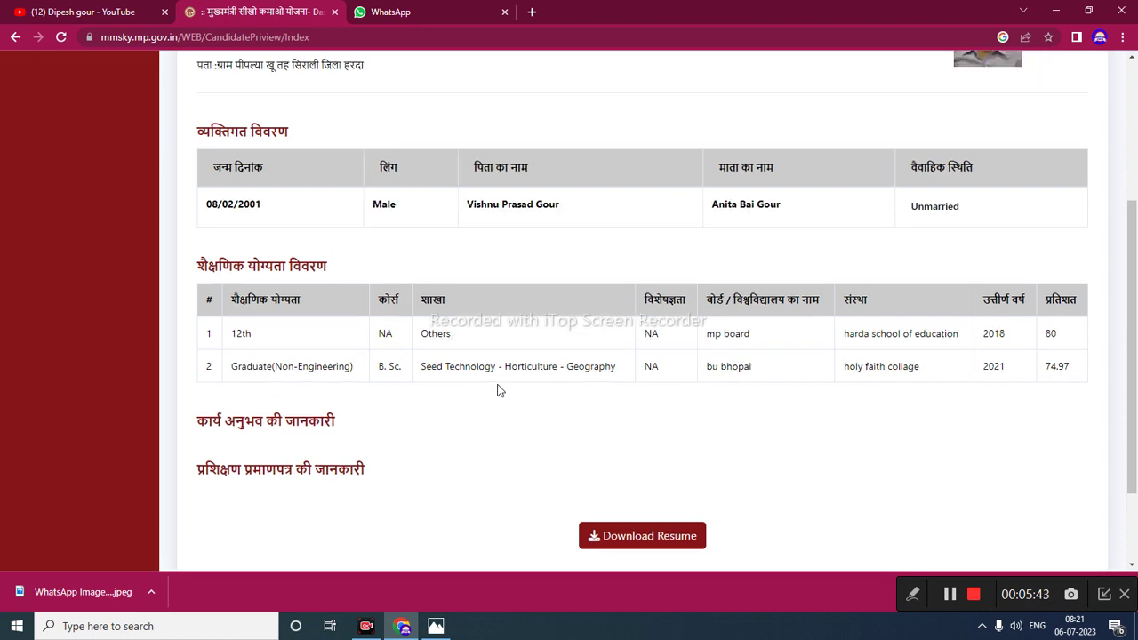
{"action": "scroll", "coordinate": [498, 390], "scroll_direction": "up", "scroll_amount": 3}
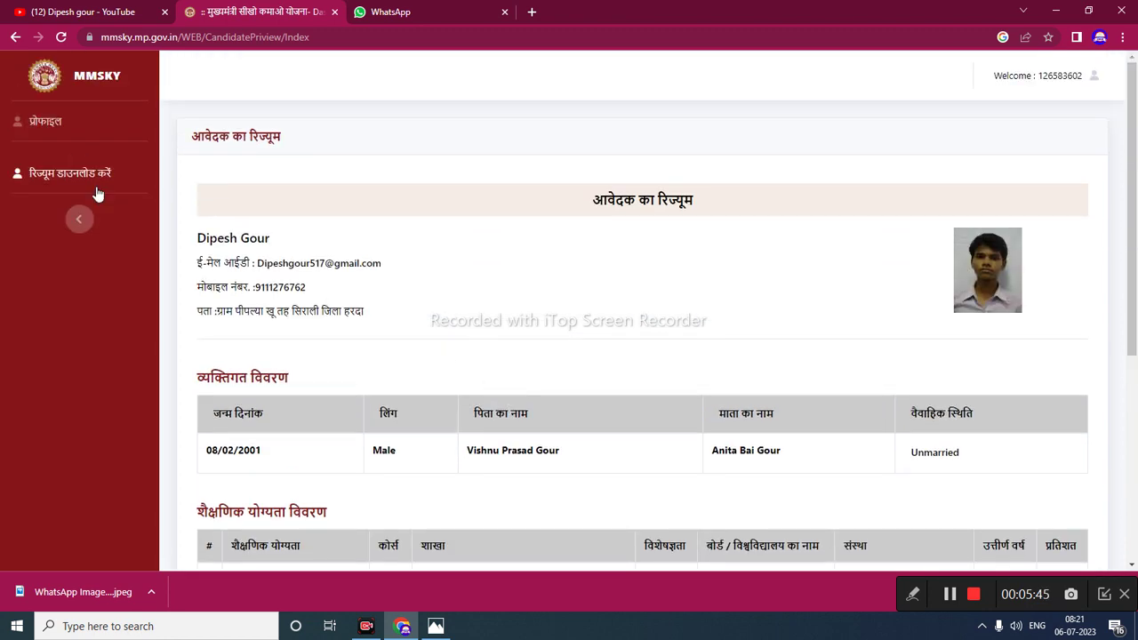
{"action": "left_click", "coordinate": [38, 122]}
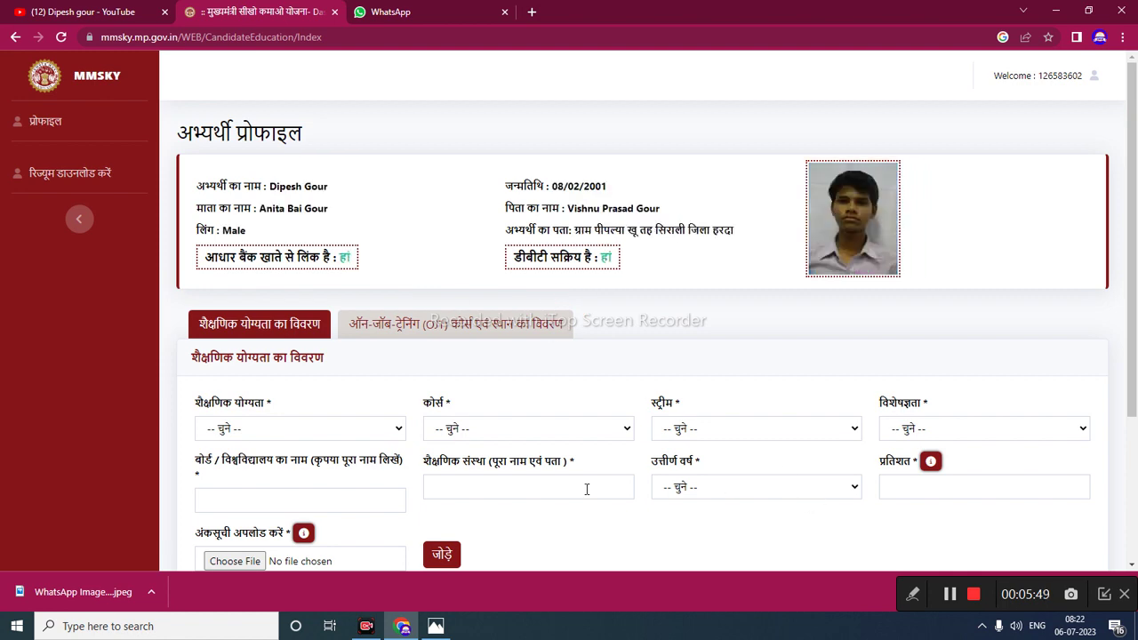
{"action": "scroll", "coordinate": [563, 404], "scroll_direction": "down", "scroll_amount": 3}
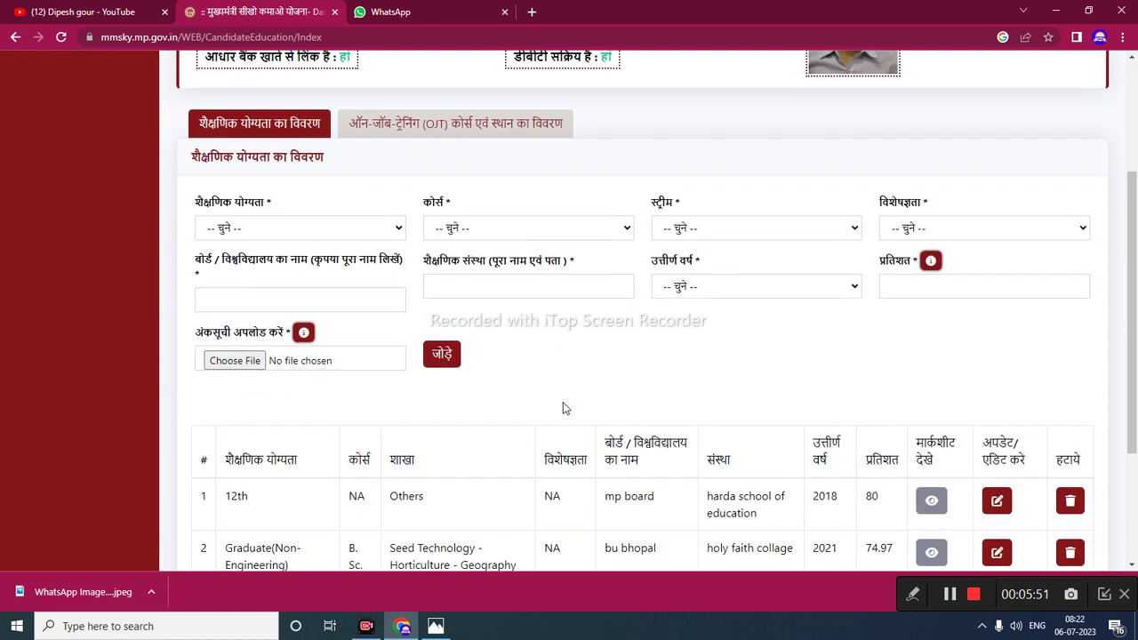
{"action": "scroll", "coordinate": [564, 408], "scroll_direction": "down", "scroll_amount": 1}
{"action": "scroll", "coordinate": [564, 407], "scroll_direction": "up", "scroll_amount": 3}
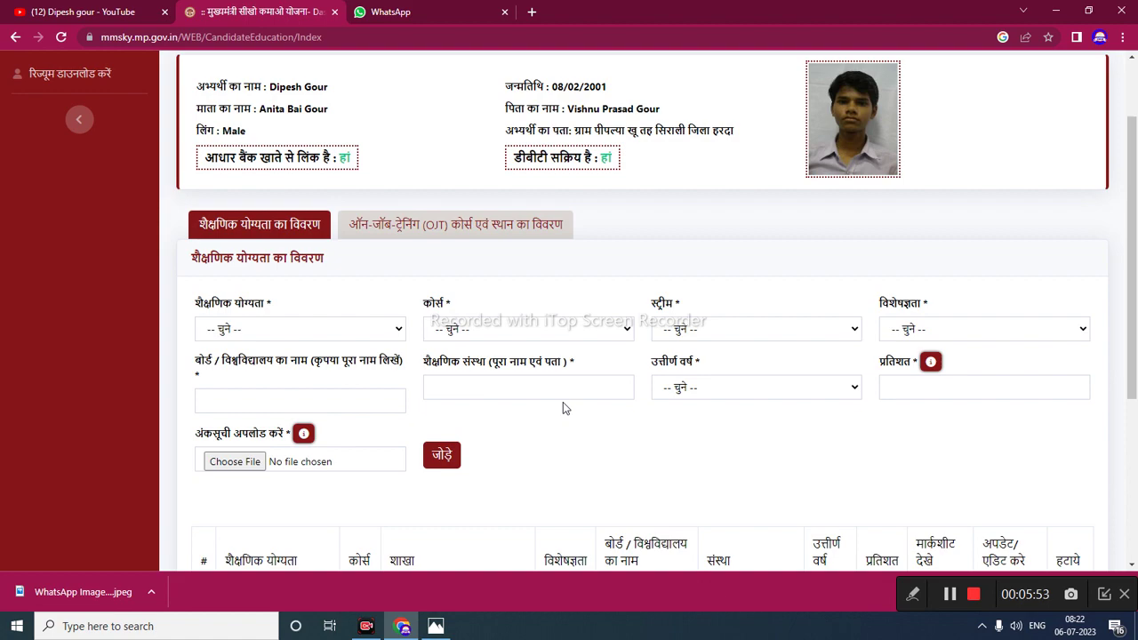
{"action": "scroll", "coordinate": [564, 407], "scroll_direction": "down", "scroll_amount": 3}
{"action": "scroll", "coordinate": [563, 406], "scroll_direction": "down", "scroll_amount": 1}
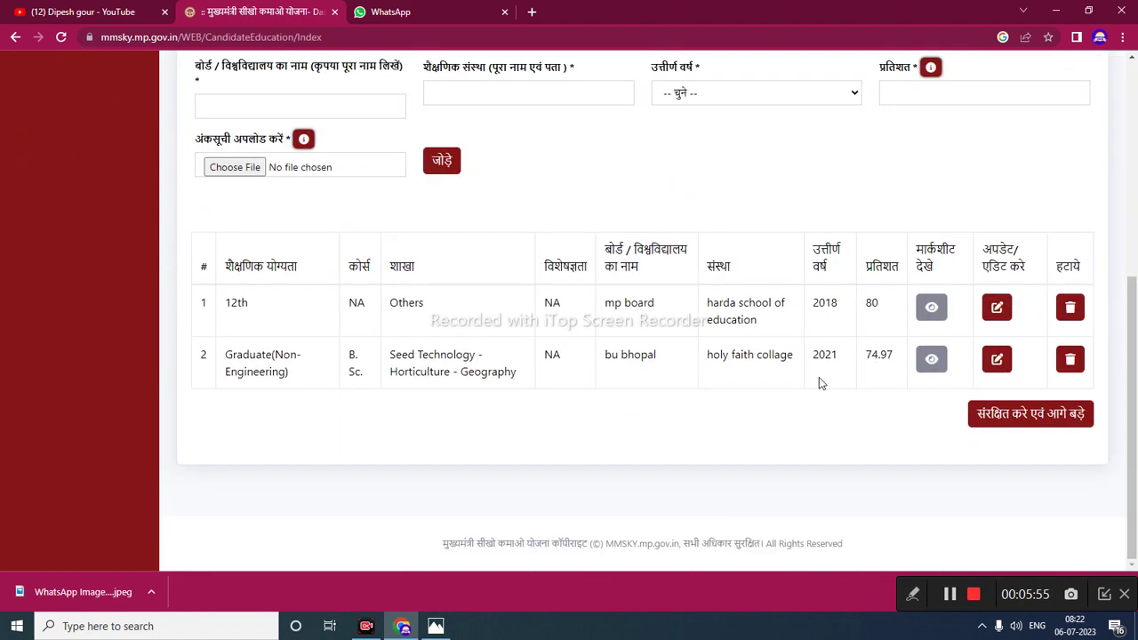
{"action": "scroll", "coordinate": [819, 377], "scroll_direction": "up", "scroll_amount": 3}
{"action": "scroll", "coordinate": [819, 377], "scroll_direction": "down", "scroll_amount": 1}
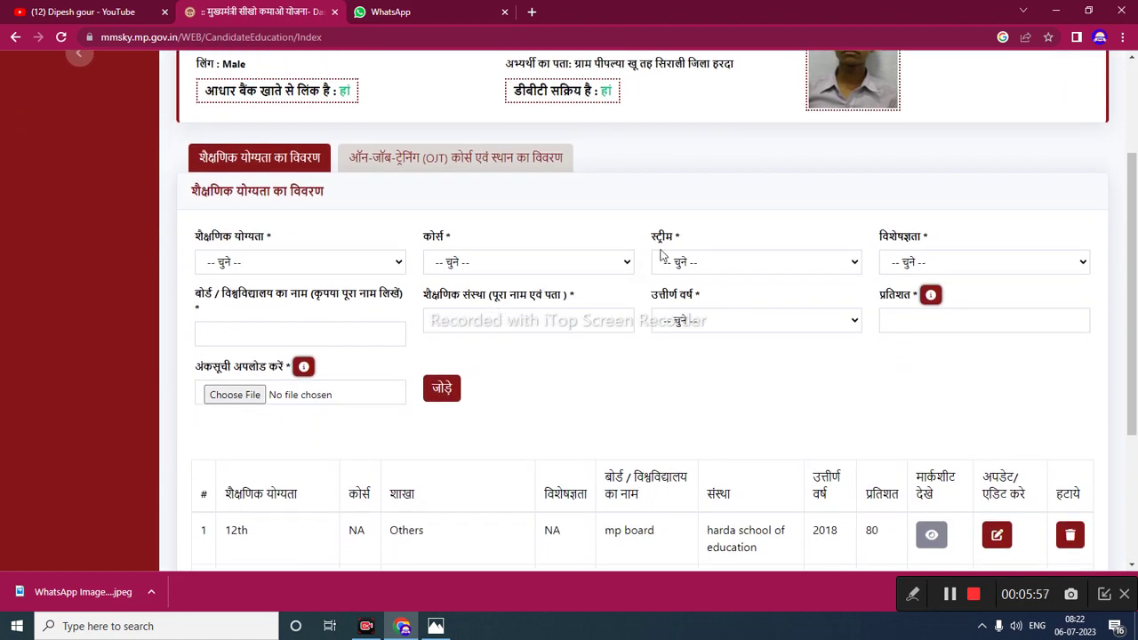
{"action": "left_click", "coordinate": [483, 157]}
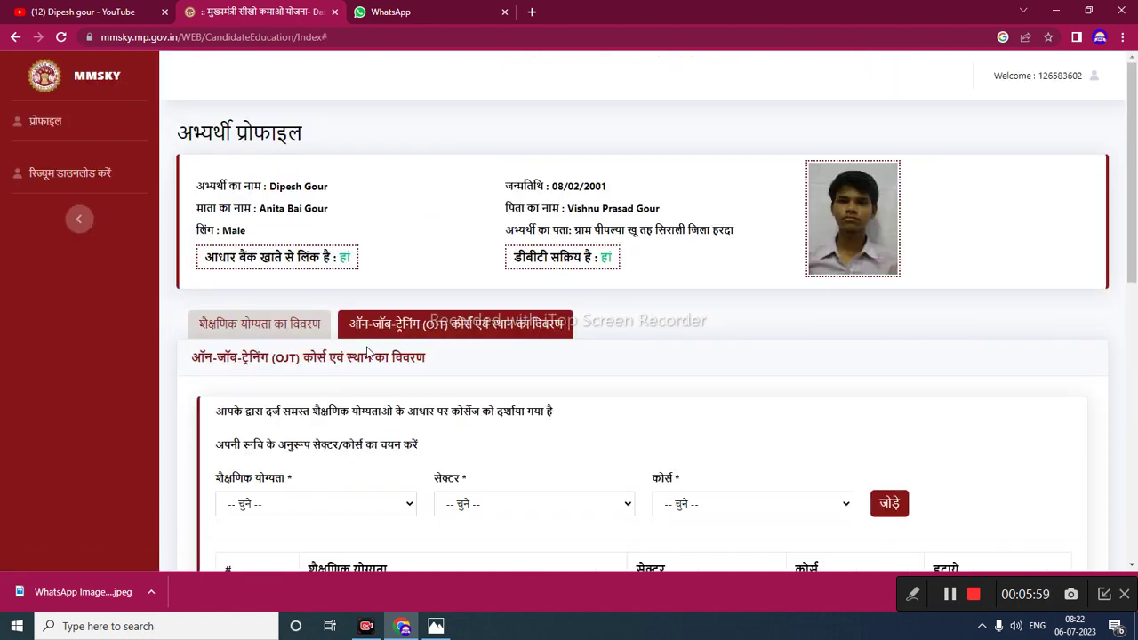
{"action": "scroll", "coordinate": [368, 351], "scroll_direction": "down", "scroll_amount": 5}
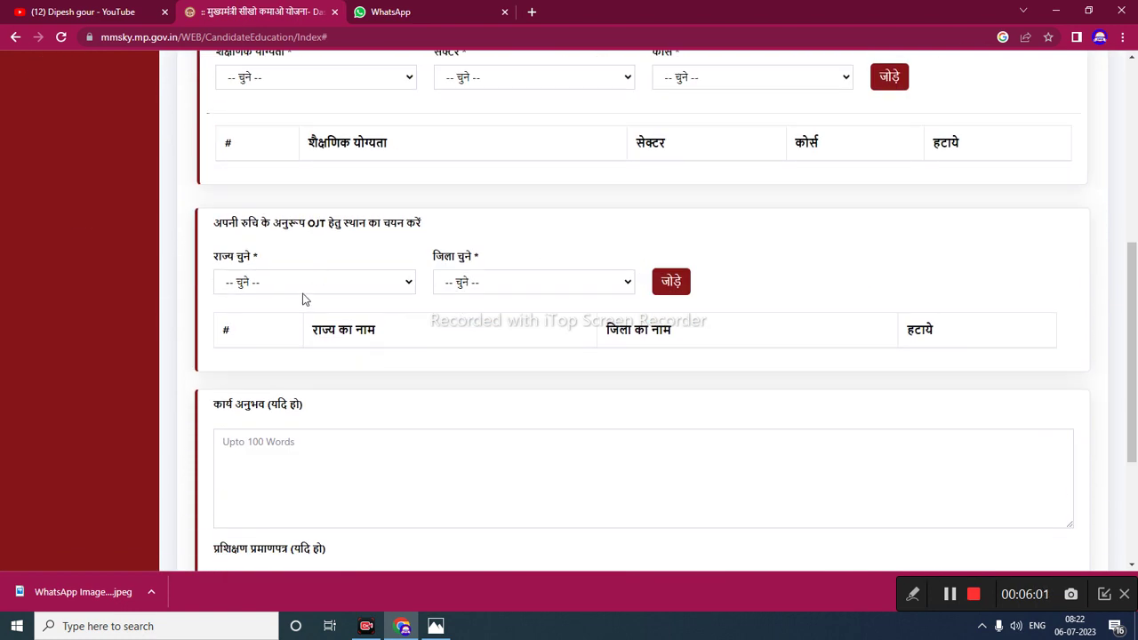
- Add an OJT location row with state MADHYA PRADESH and district HARDA, and dismiss the success message
{"action": "left_click", "coordinate": [303, 290]}
{"action": "key", "text": "h"}
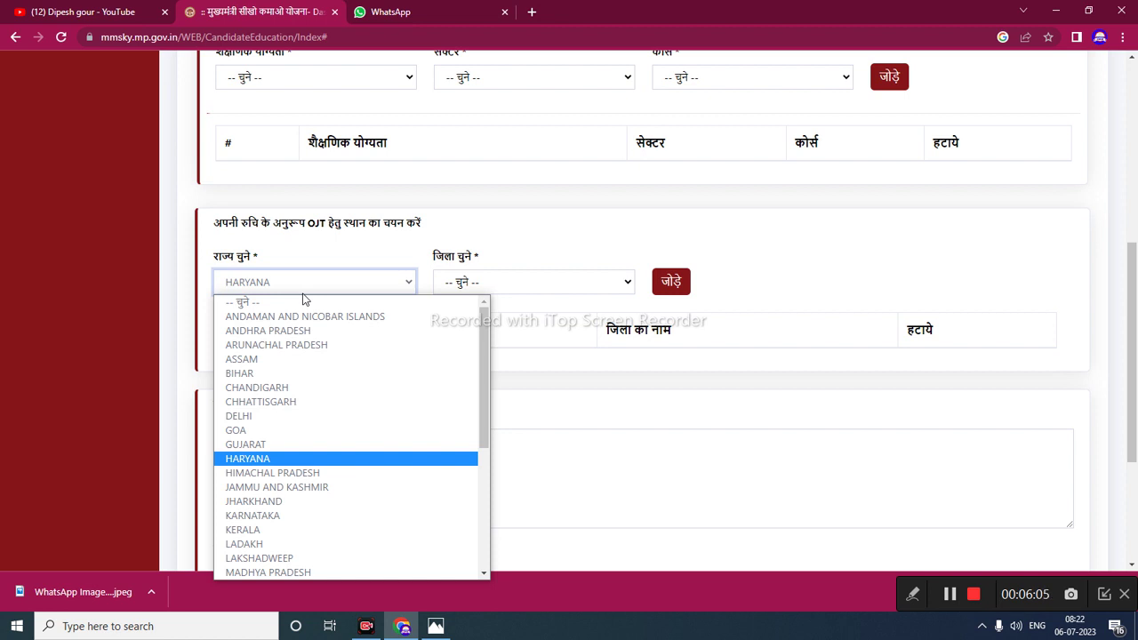
{"action": "key", "text": "m"}
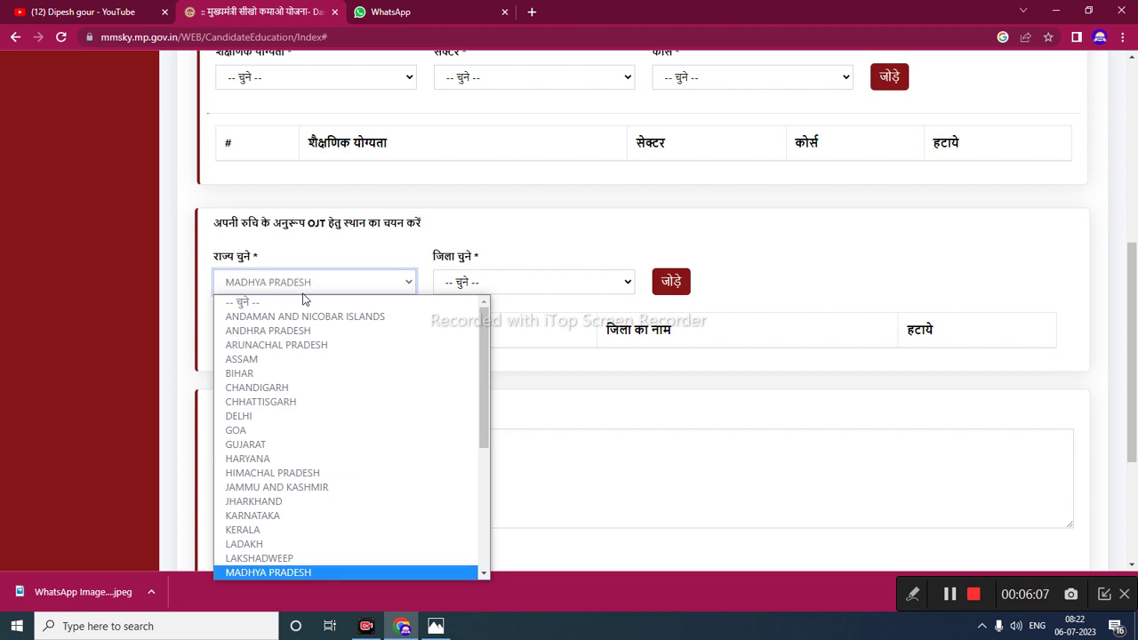
{"action": "key", "text": "Return"}
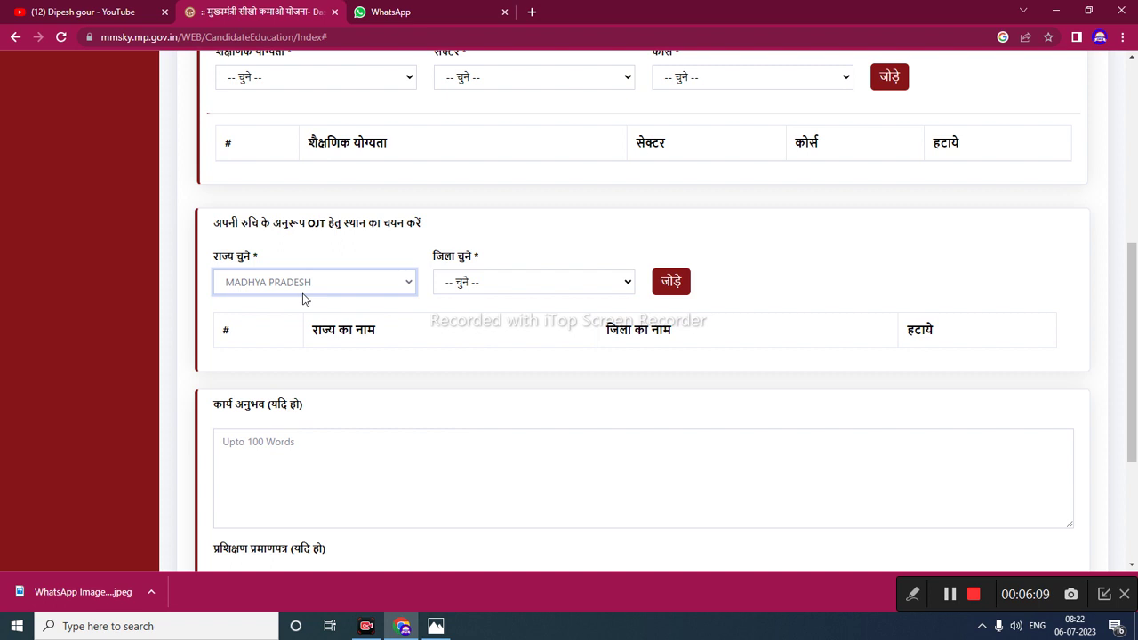
{"action": "left_click", "coordinate": [501, 271]}
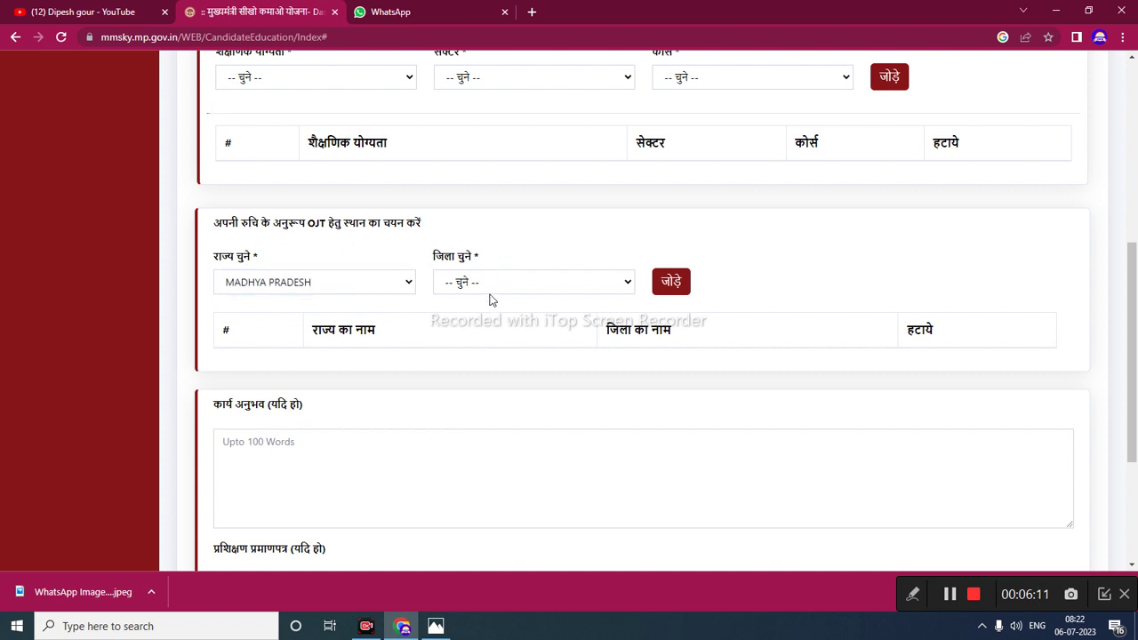
{"action": "left_click", "coordinate": [491, 291]}
{"action": "key", "text": "h"}
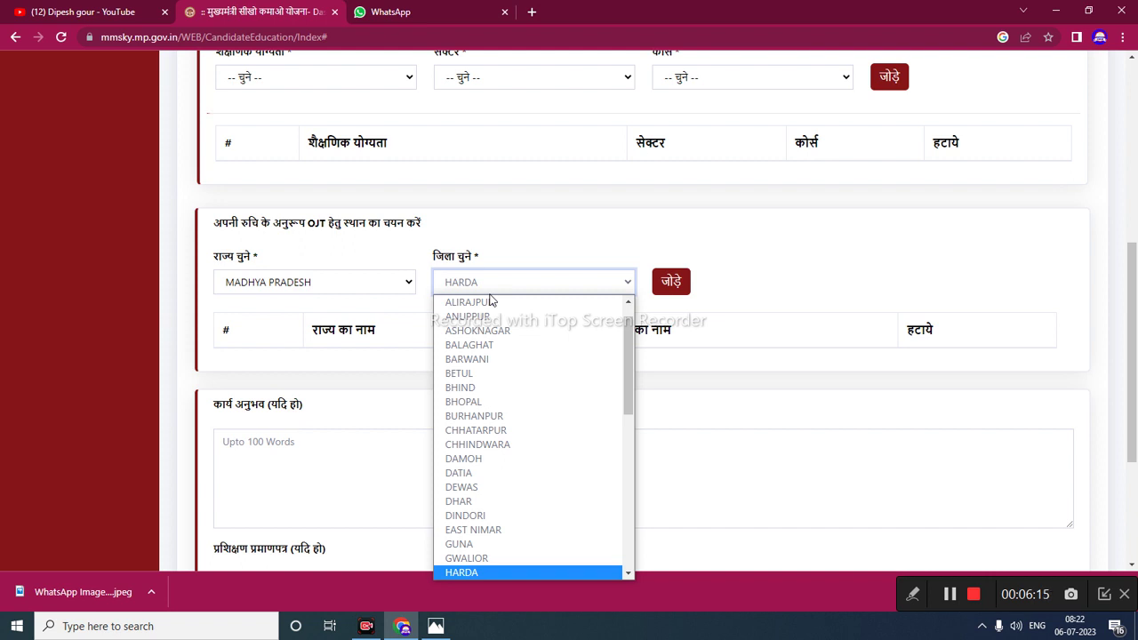
{"action": "key", "text": "Return"}
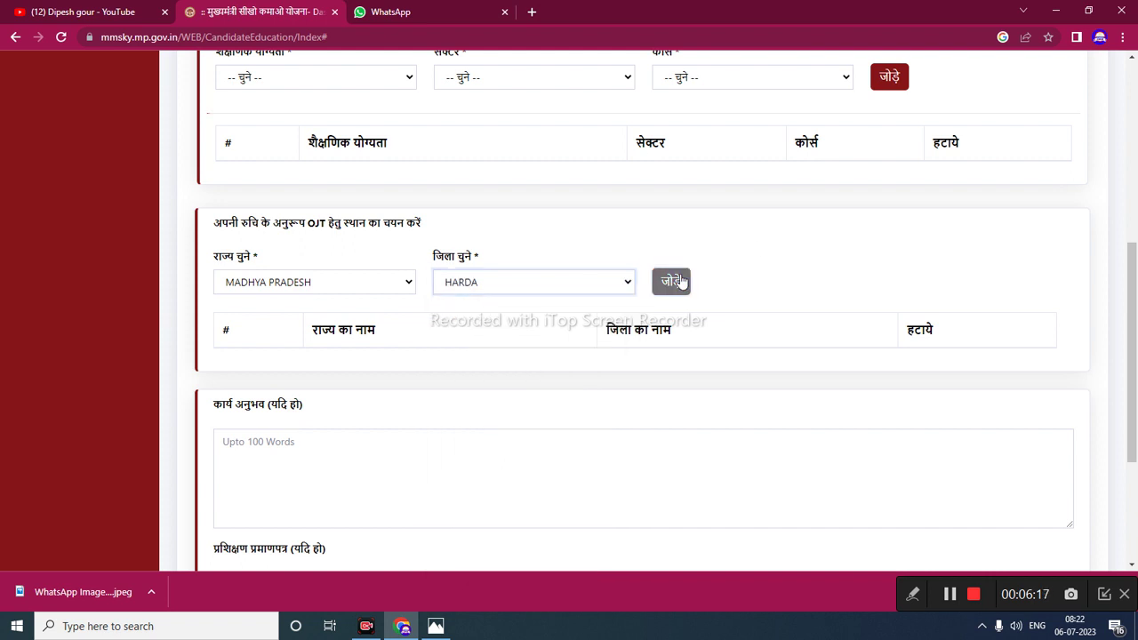
{"action": "left_click", "coordinate": [677, 281]}
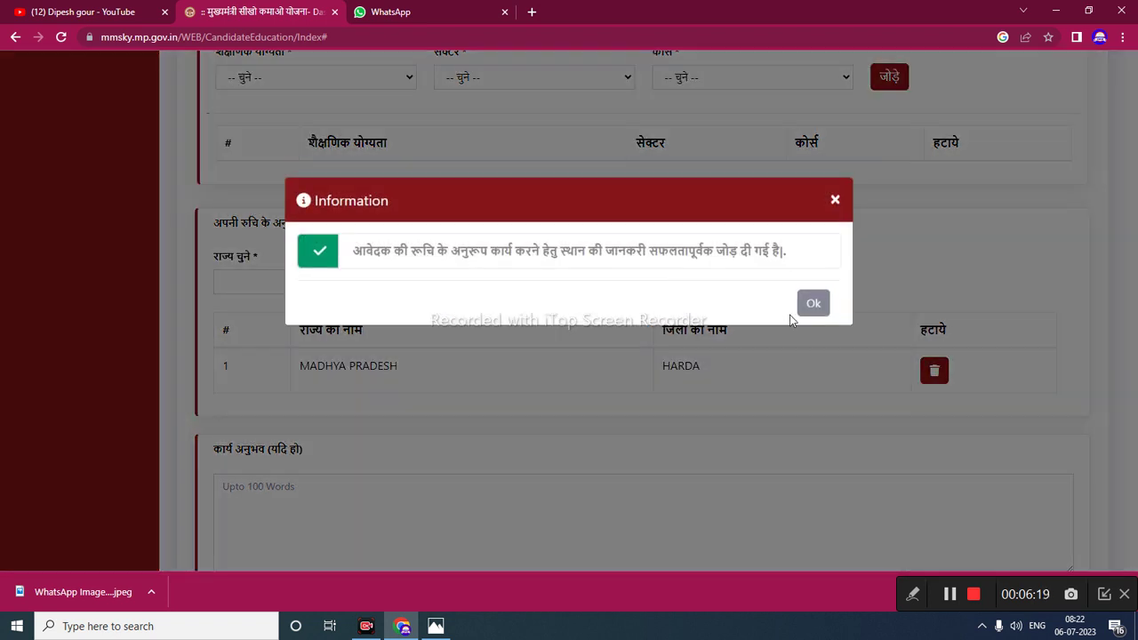
{"action": "left_click", "coordinate": [812, 304]}
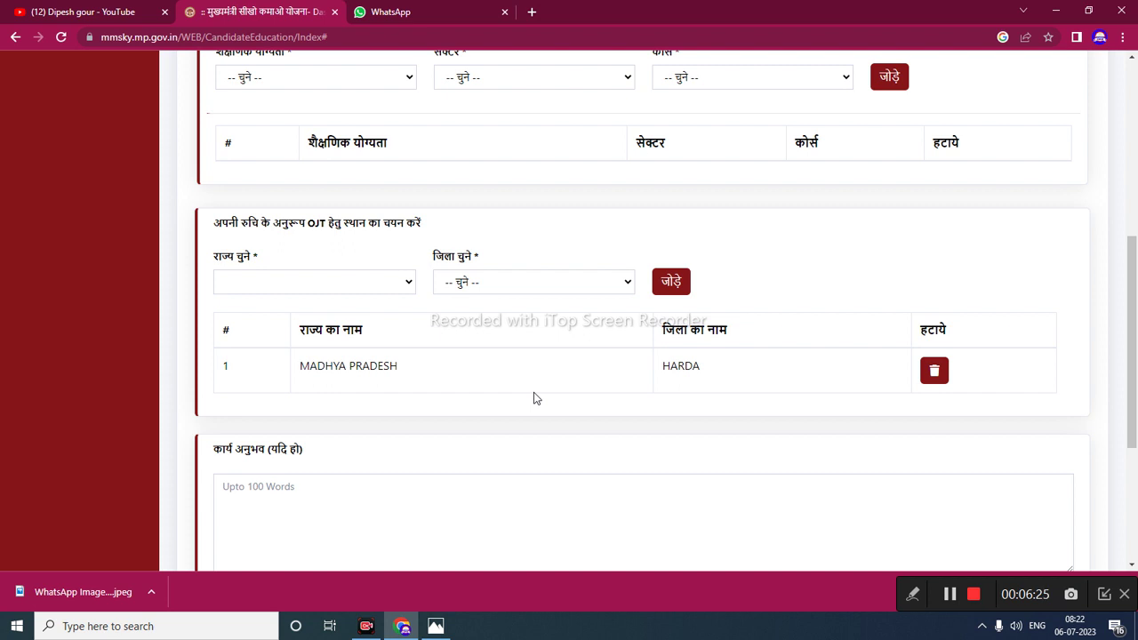
{"action": "scroll", "coordinate": [534, 397], "scroll_direction": "up", "scroll_amount": 2}
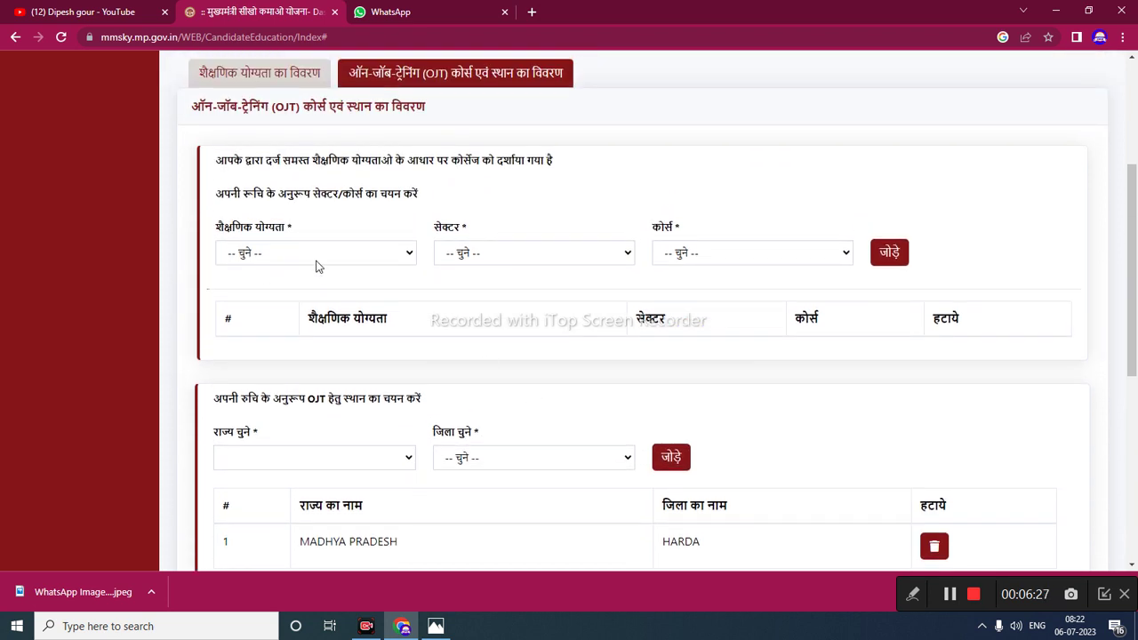
- Choose Graduate(Non-Engineering) as the qualification and go to the OJT course and location section
{"action": "left_click", "coordinate": [336, 253]}
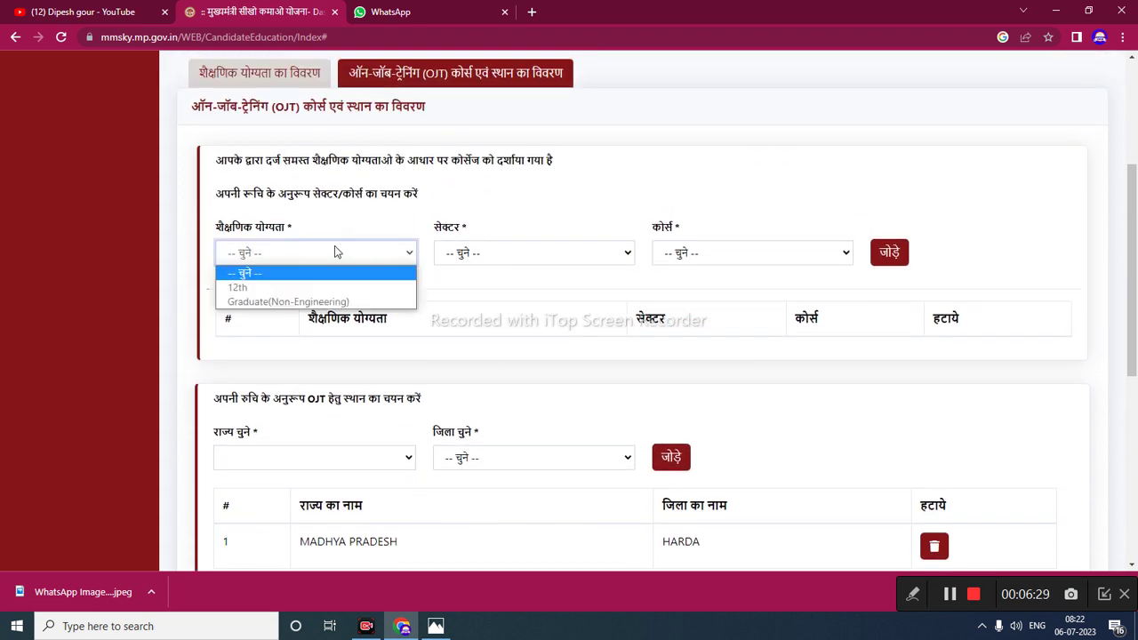
{"action": "left_click", "coordinate": [283, 302]}
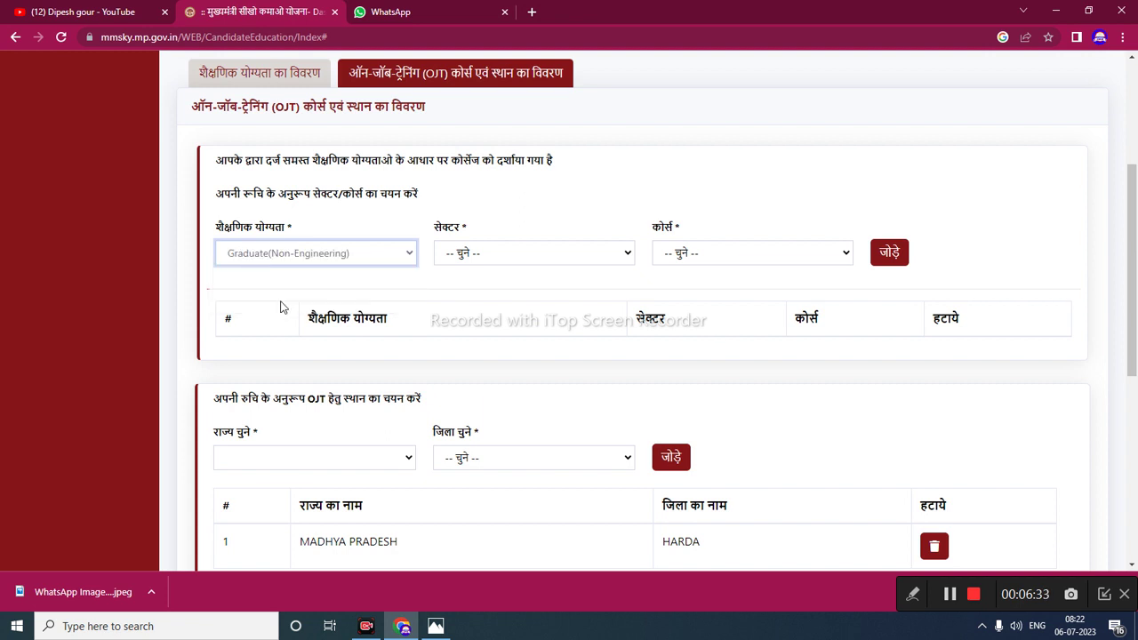
{"action": "left_click", "coordinate": [227, 75]}
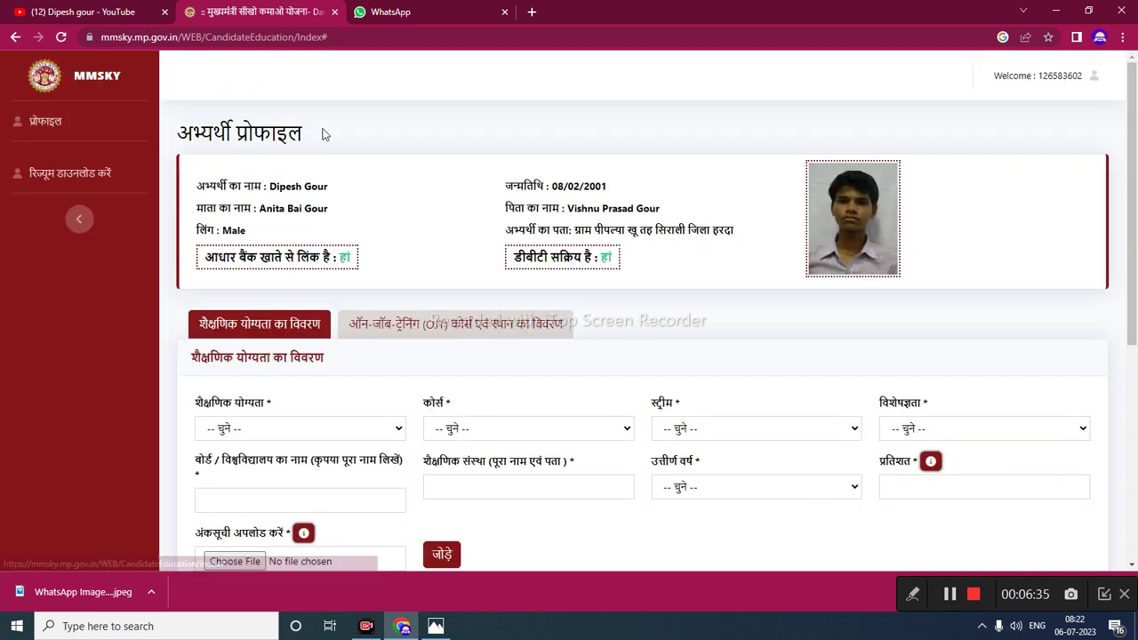
{"action": "left_click", "coordinate": [388, 325]}
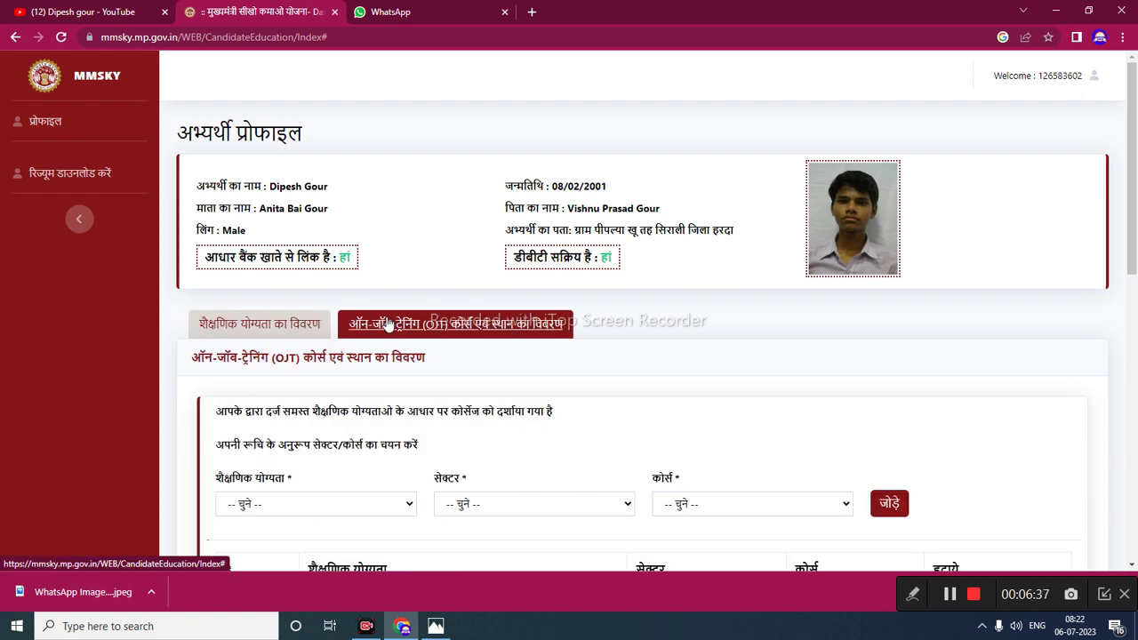
{"action": "scroll", "coordinate": [423, 449], "scroll_direction": "down", "scroll_amount": 3}
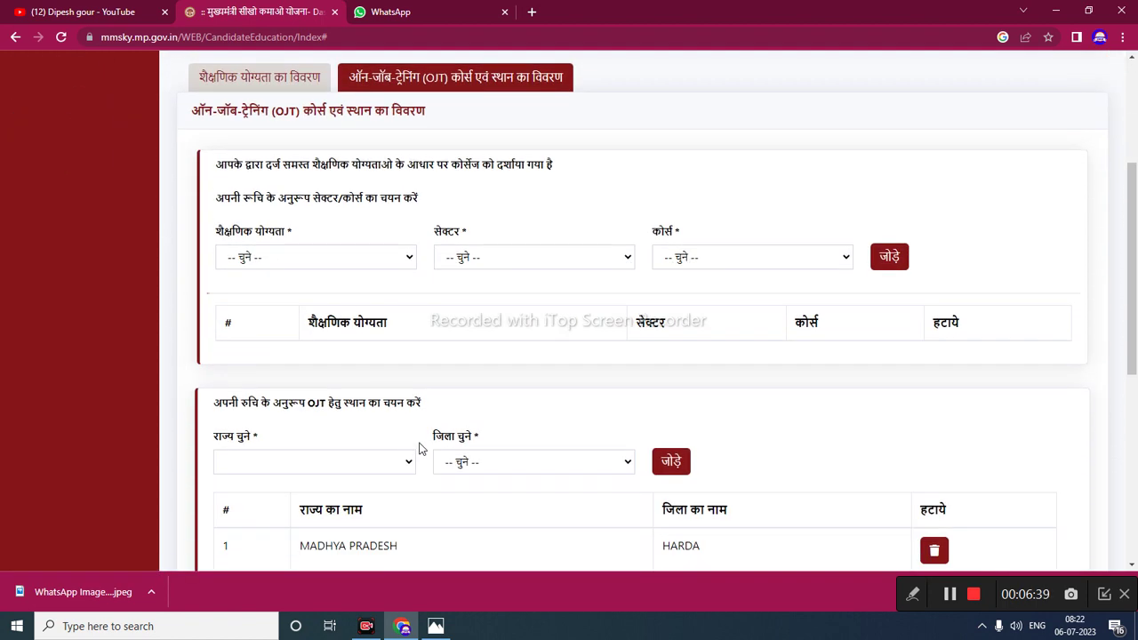
- Select Agriculture in the सेक्टर dropdown for the OJT course
{"action": "left_click", "coordinate": [498, 266]}
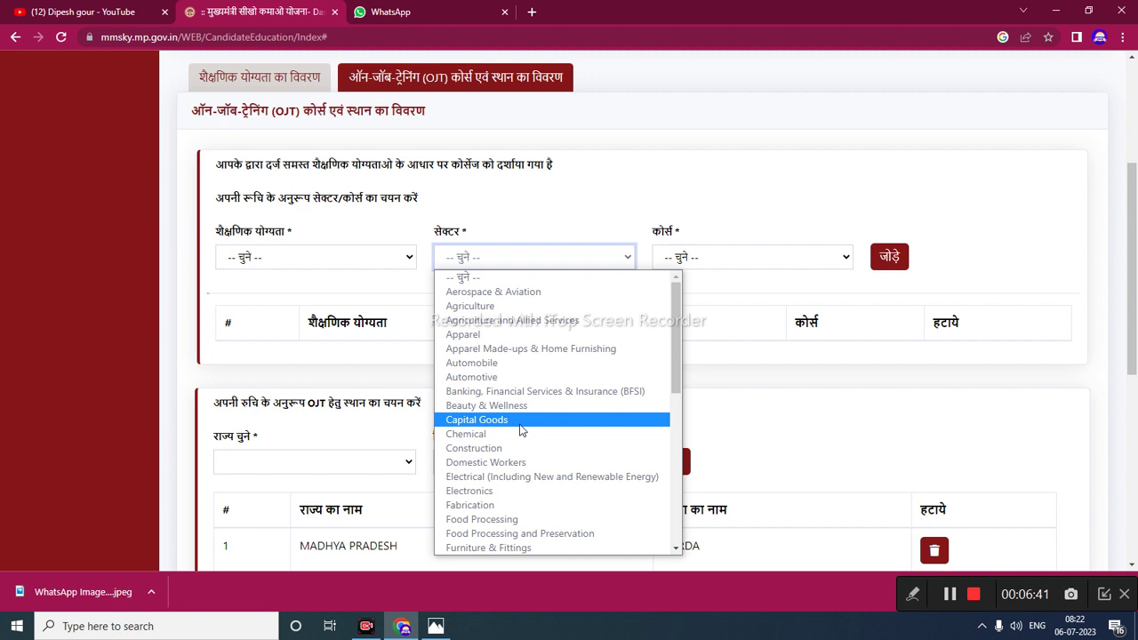
{"action": "key", "text": "Down"}
{"action": "key", "text": "Down"}
{"action": "key", "text": "Down"}
{"action": "key", "text": "Down"}
{"action": "key", "text": "Down"}
{"action": "key", "text": "Down"}
{"action": "key", "text": "Down"}
{"action": "key", "text": "Down"}
{"action": "key", "text": "Down"}
{"action": "key", "text": "Down"}
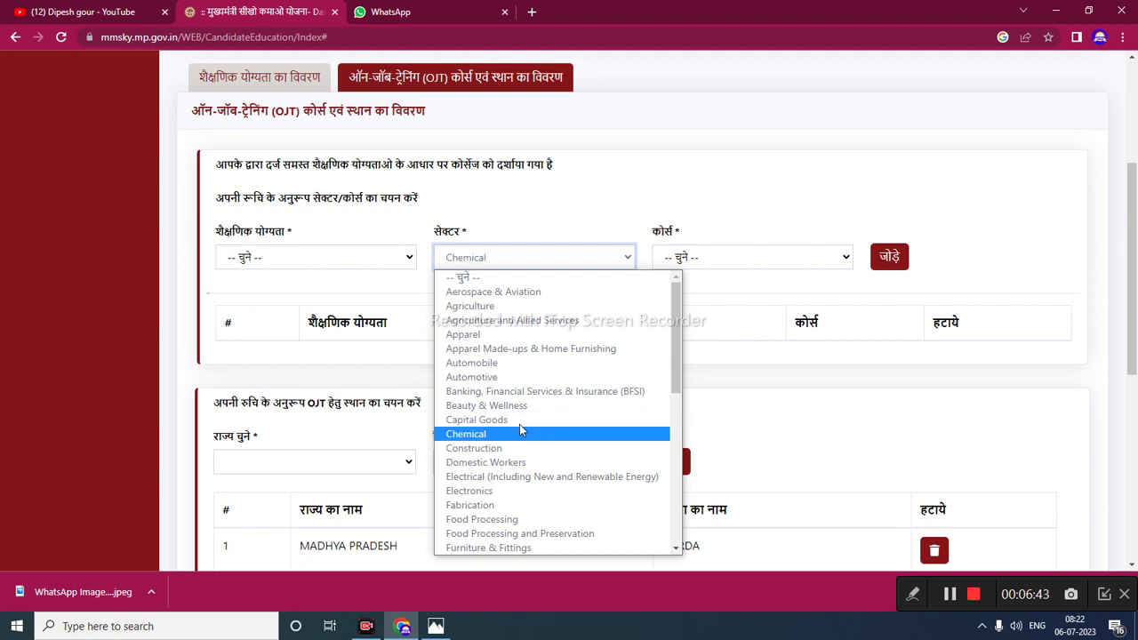
{"action": "key", "text": "Down"}
{"action": "key", "text": "Down"}
{"action": "key", "text": "Down"}
{"action": "key", "text": "Down"}
{"action": "key", "text": "Down"}
{"action": "key", "text": "Down"}
{"action": "key", "text": "Down"}
{"action": "key", "text": "Down"}
{"action": "key", "text": "Down"}
{"action": "key", "text": "Down"}
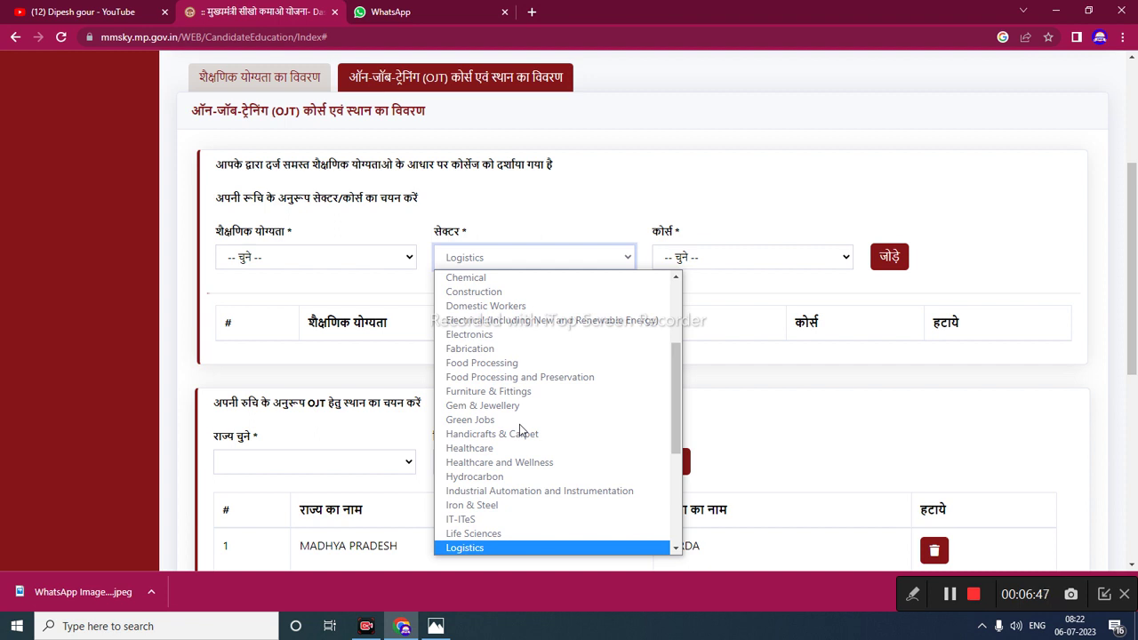
{"action": "key", "text": "Down"}
{"action": "key", "text": "Down"}
{"action": "key", "text": "Down"}
{"action": "key", "text": "Down"}
{"action": "key", "text": "Down"}
{"action": "key", "text": "Down"}
{"action": "key", "text": "Down"}
{"action": "key", "text": "Down"}
{"action": "key", "text": "Down"}
{"action": "key", "text": "Down"}
{"action": "key", "text": "Down"}
{"action": "key", "text": "Down"}
{"action": "key", "text": "Down"}
{"action": "key", "text": "Down"}
{"action": "key", "text": "Down"}
{"action": "key", "text": "Down"}
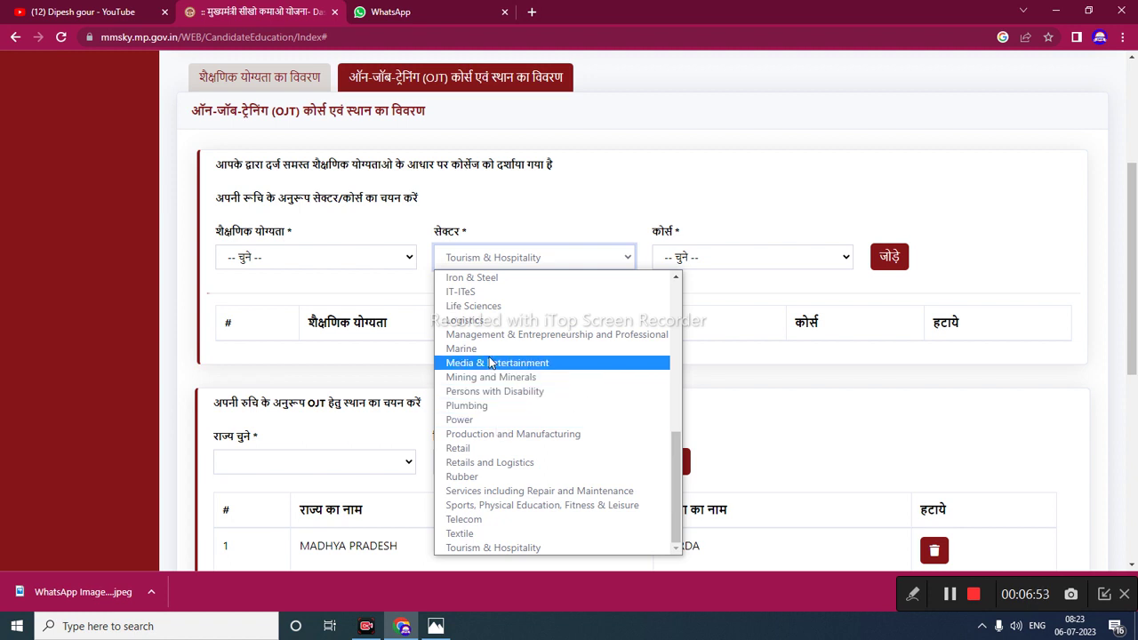
{"action": "key", "text": "Home"}
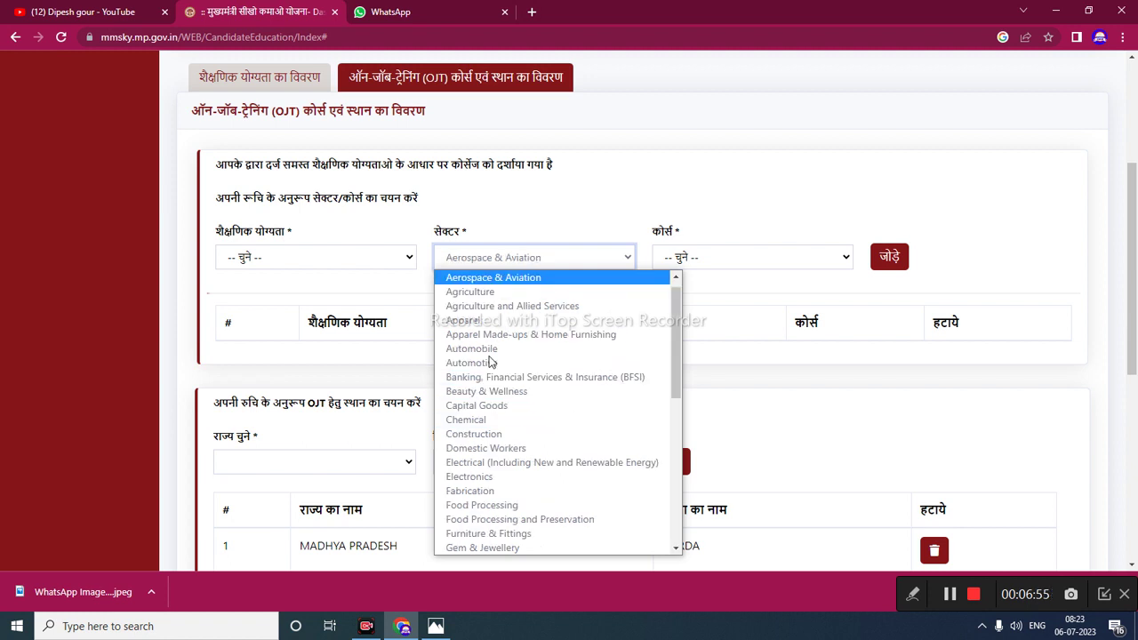
{"action": "key", "text": "Down"}
{"action": "left_click", "coordinate": [490, 363]}
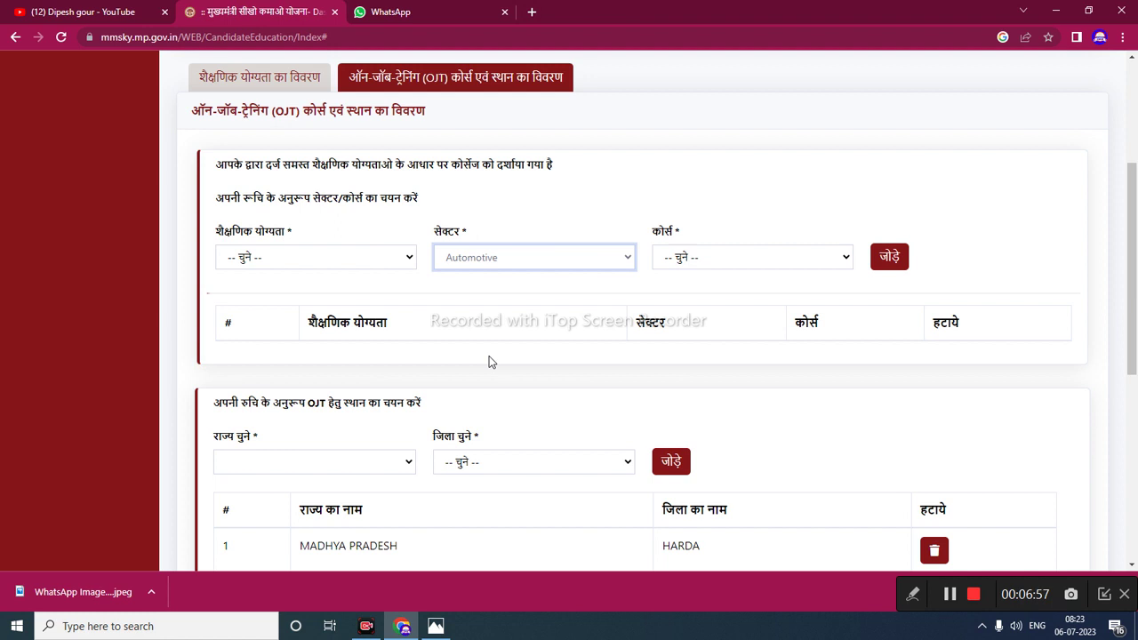
{"action": "left_click", "coordinate": [498, 267]}
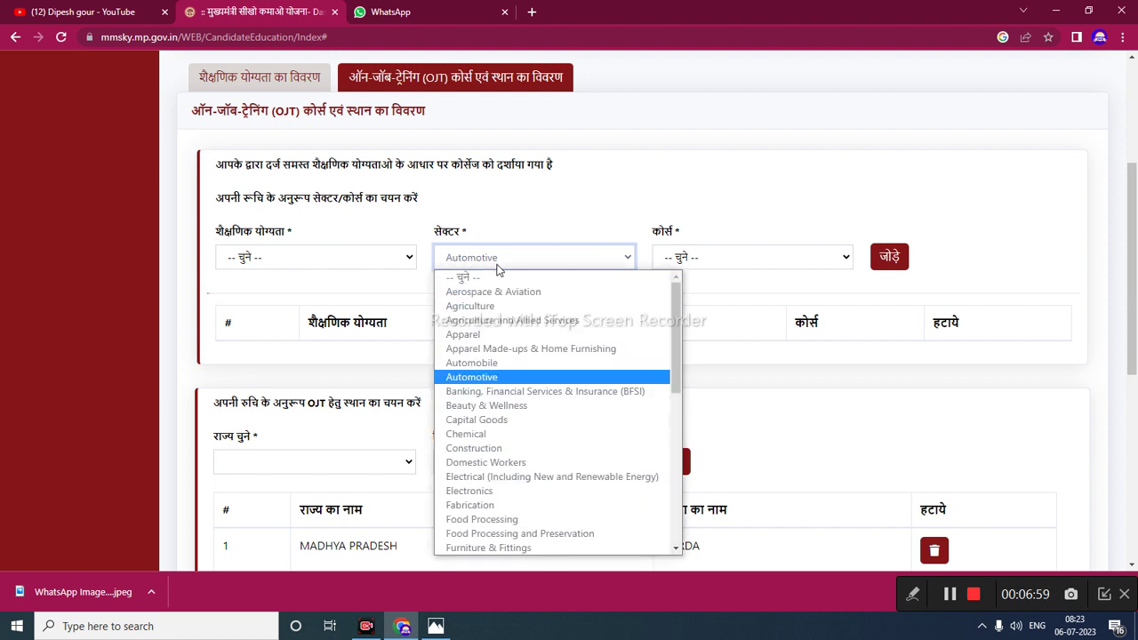
{"action": "key", "text": "a"}
{"action": "key", "text": "Down"}
{"action": "key", "text": "Return"}
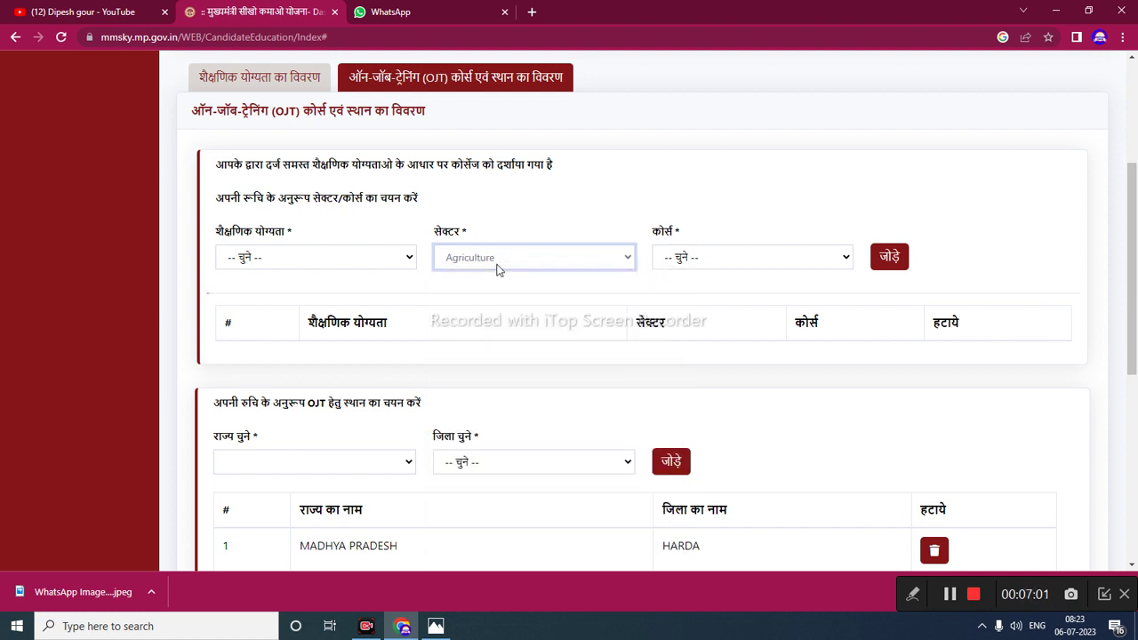
- Add the Poultry Farm Worker course under Graduate(Non-Engineering), clearing the choose-qualification warnings
{"action": "left_click", "coordinate": [698, 265]}
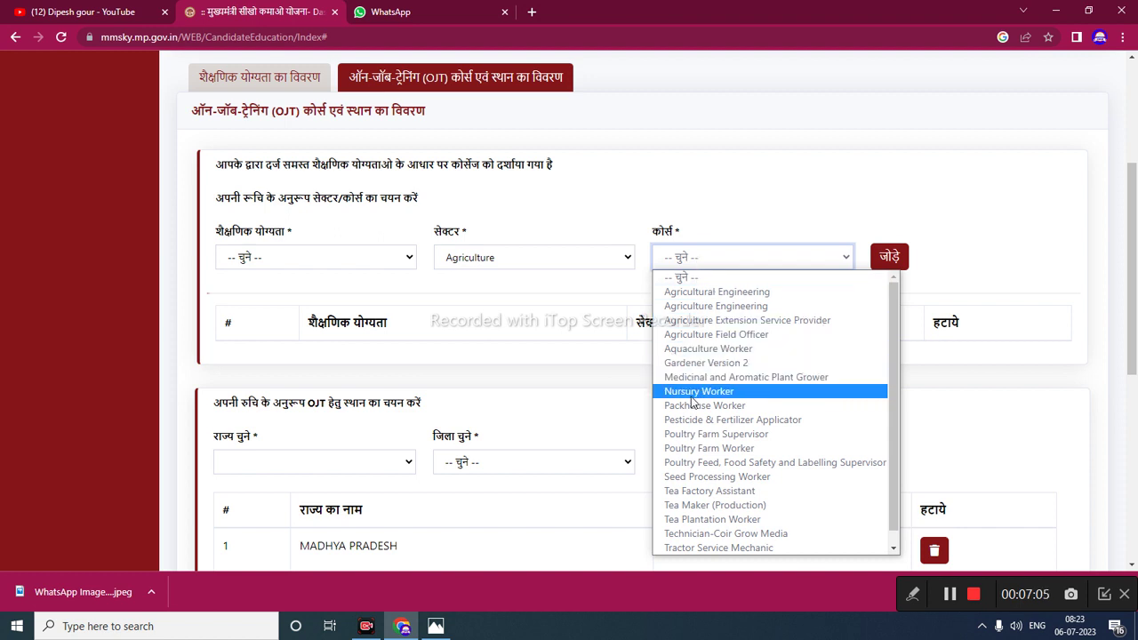
{"action": "left_click", "coordinate": [688, 548]}
{"action": "left_click", "coordinate": [889, 257]}
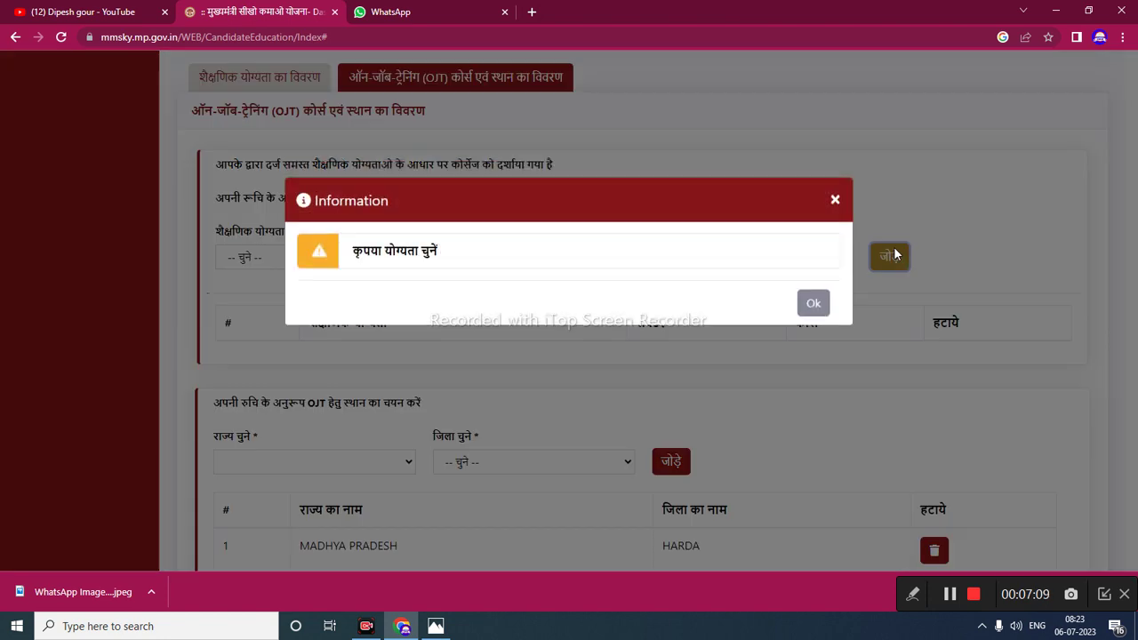
{"action": "left_click", "coordinate": [813, 303]}
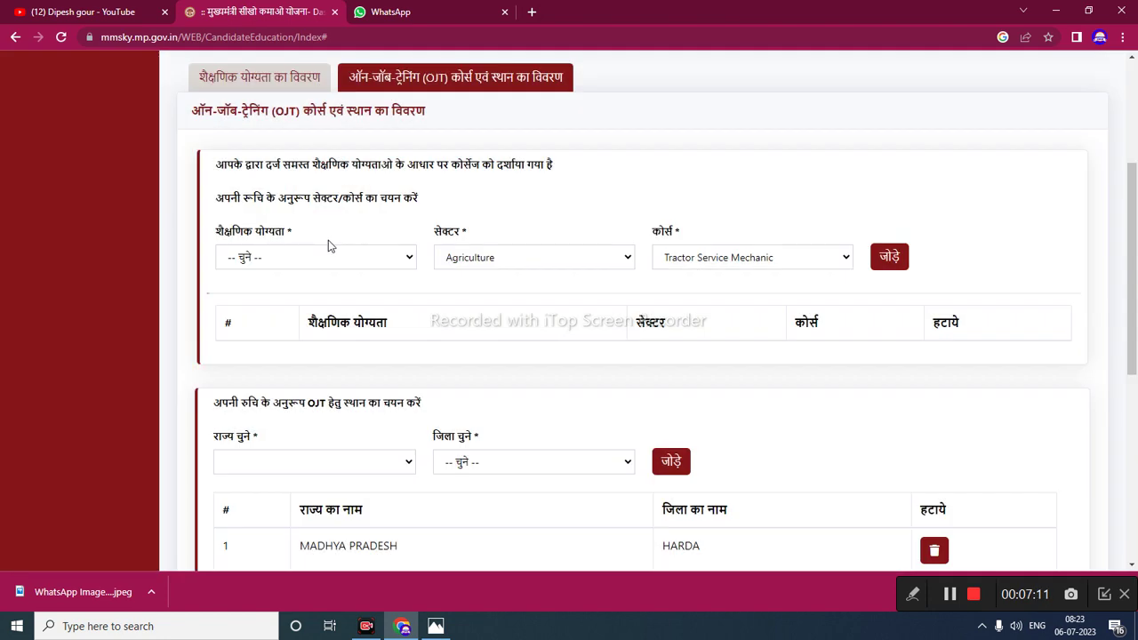
{"action": "left_click", "coordinate": [326, 258]}
{"action": "left_click", "coordinate": [247, 325]}
{"action": "left_click", "coordinate": [875, 257]}
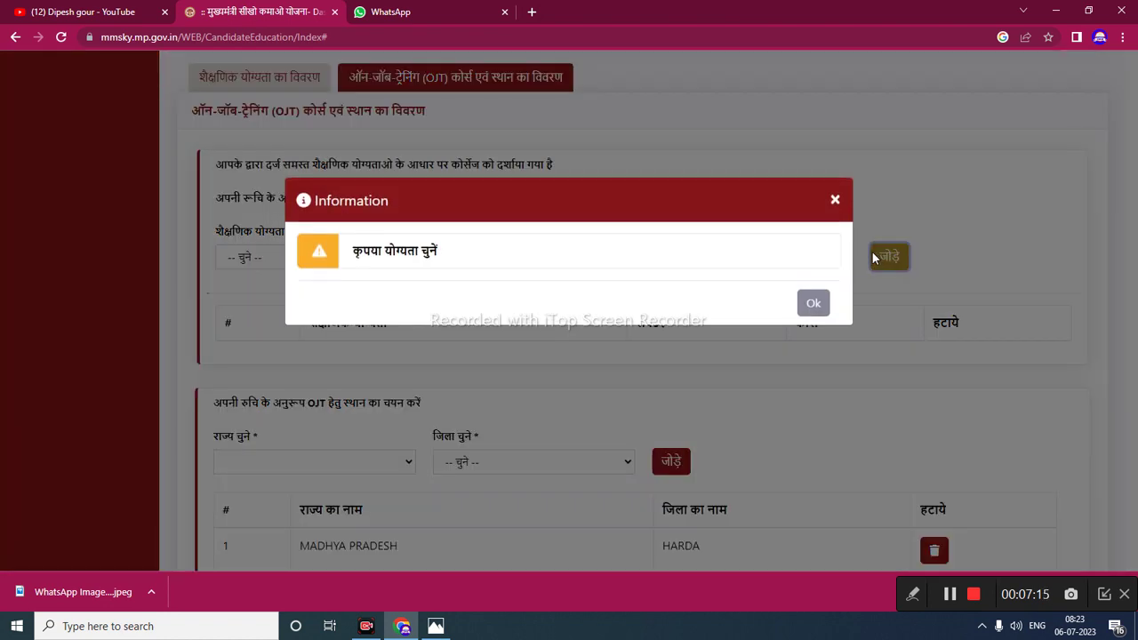
{"action": "left_click", "coordinate": [823, 302]}
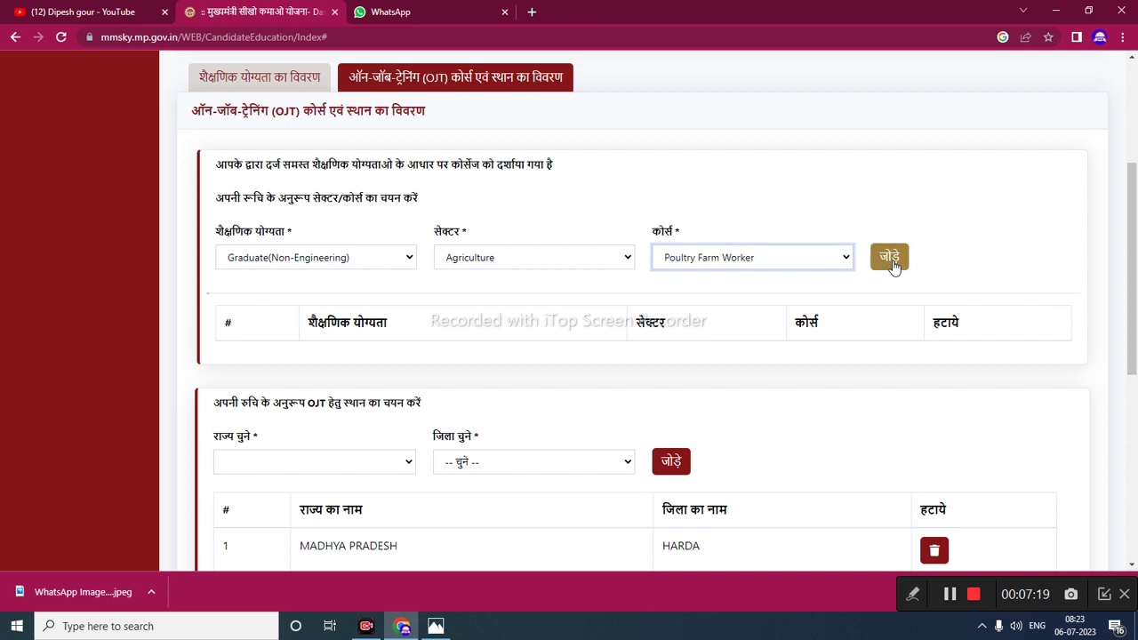
{"action": "left_click", "coordinate": [893, 265]}
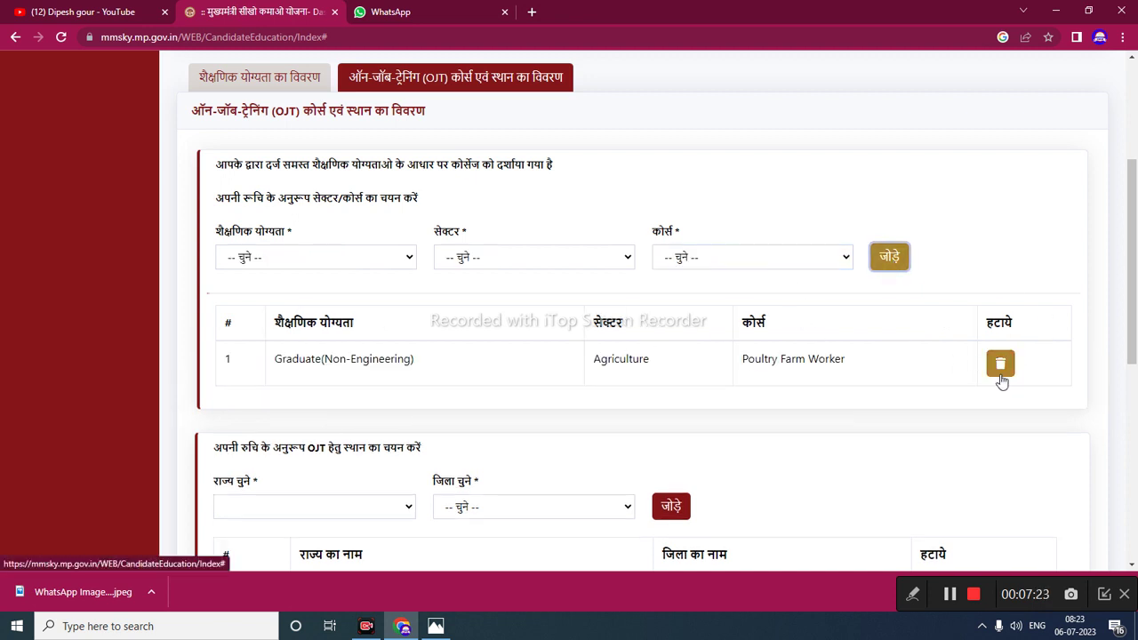
- Save the candidate profile and acknowledge the saved message
{"action": "scroll", "coordinate": [783, 458], "scroll_direction": "down", "scroll_amount": 5}
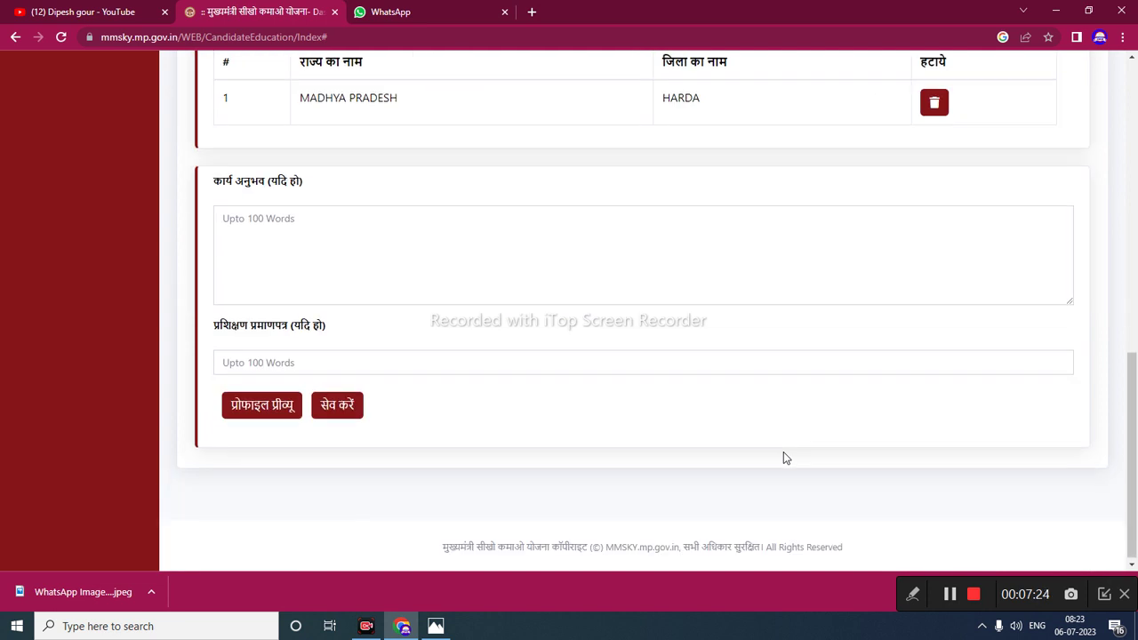
{"action": "left_click", "coordinate": [340, 408]}
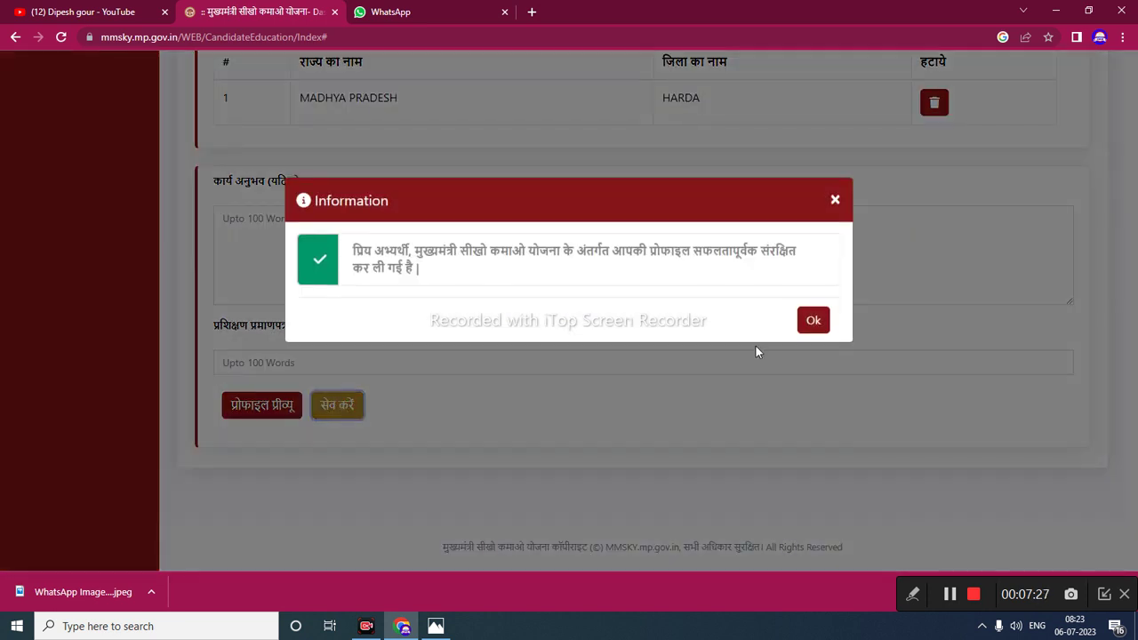
{"action": "left_click", "coordinate": [812, 323]}
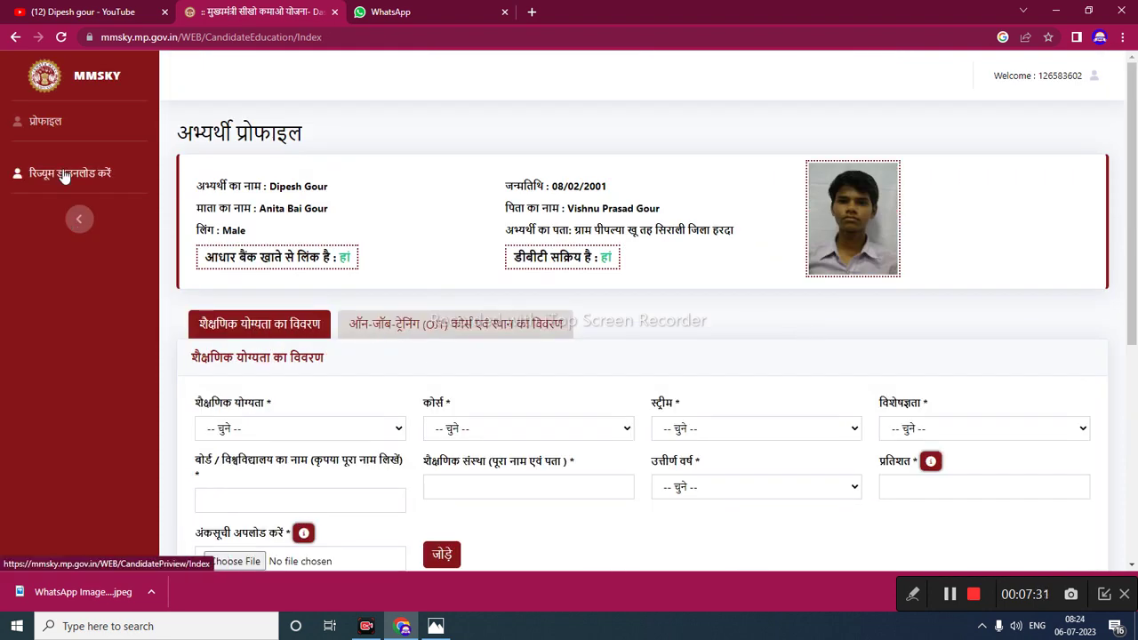
- Preview the candidate's resume, then switch to the WhatsApp chat
{"action": "left_click", "coordinate": [64, 177]}
{"action": "scroll", "coordinate": [415, 367], "scroll_direction": "down", "scroll_amount": 3}
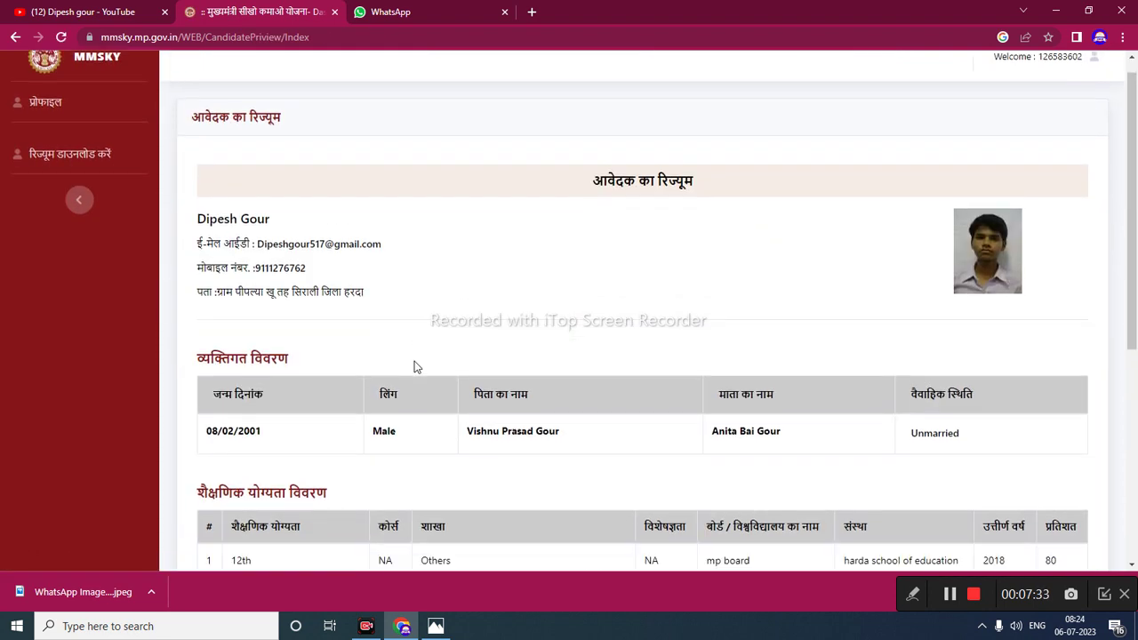
{"action": "scroll", "coordinate": [415, 366], "scroll_direction": "down", "scroll_amount": 2}
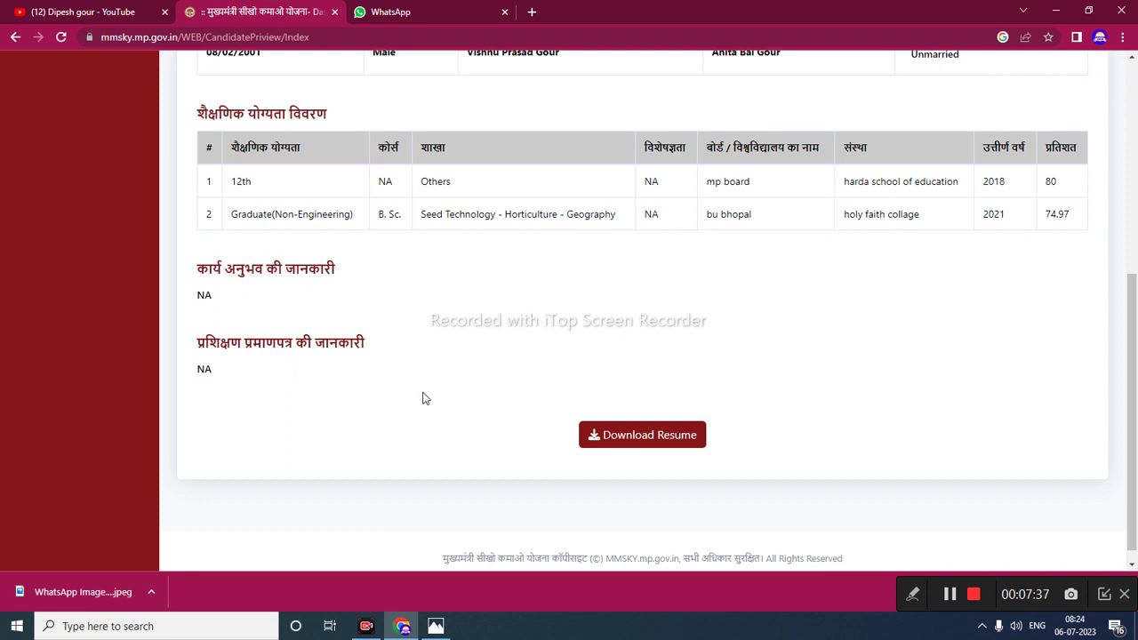
{"action": "key", "text": "ctrl+Tab"}
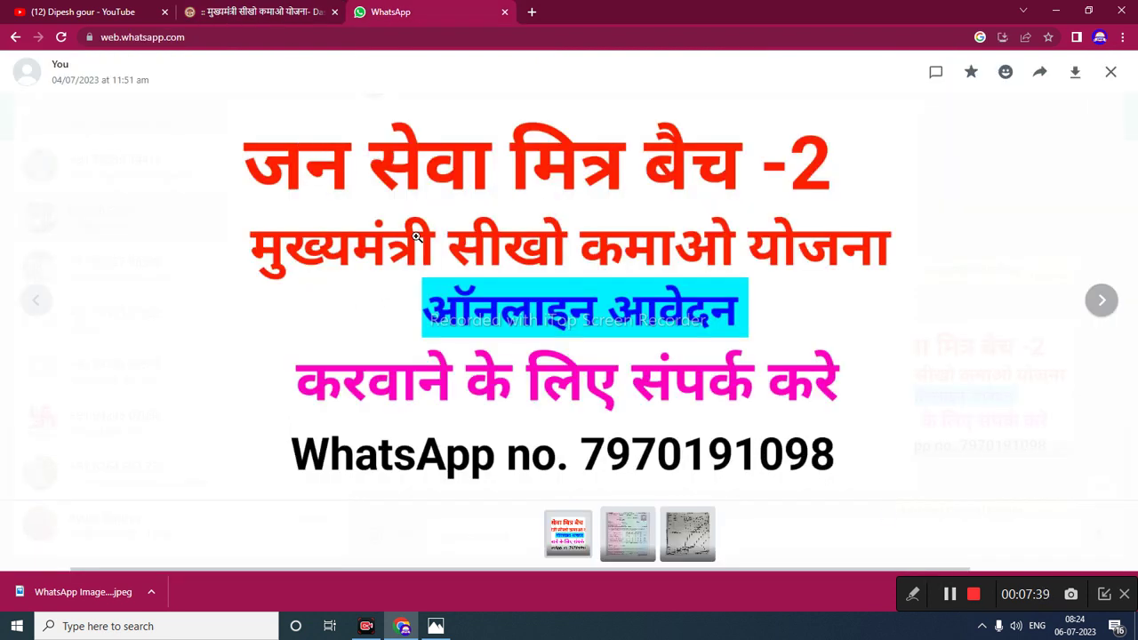